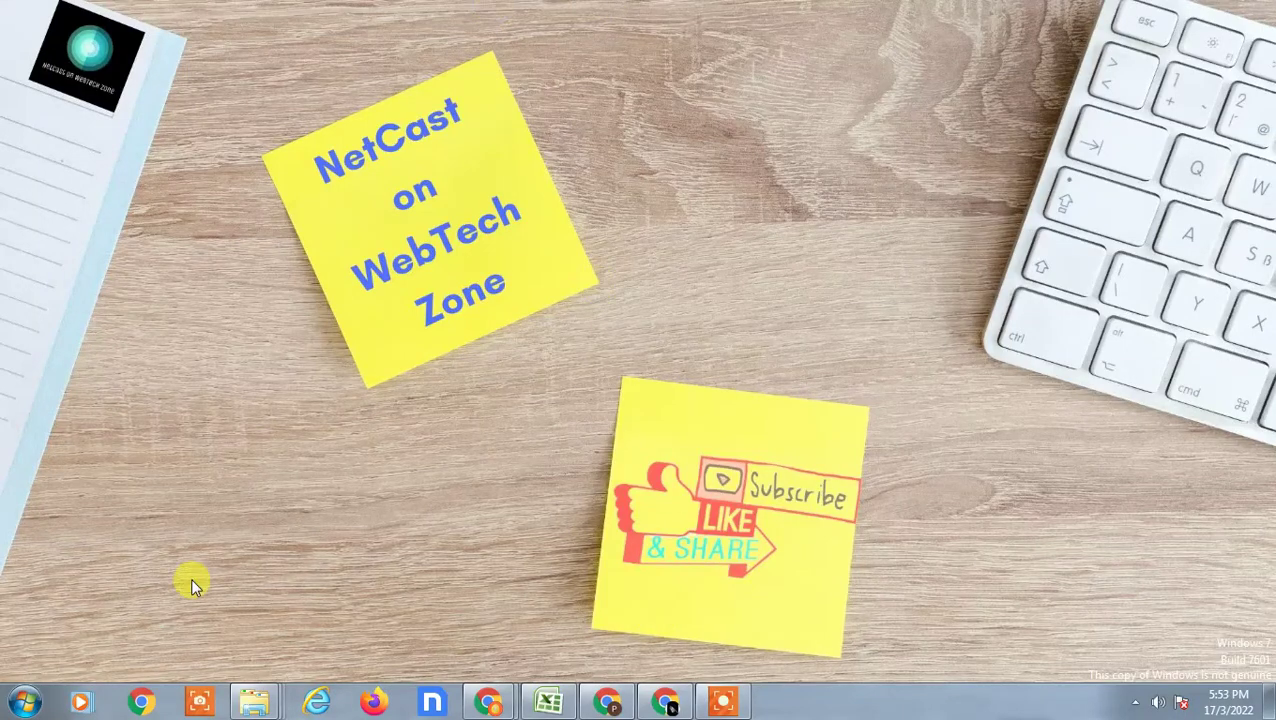
- Refresh the desktop, switch to the Chrome window with Google Photos and reload its home page
{"action": "right_click", "coordinate": [763, 142]}
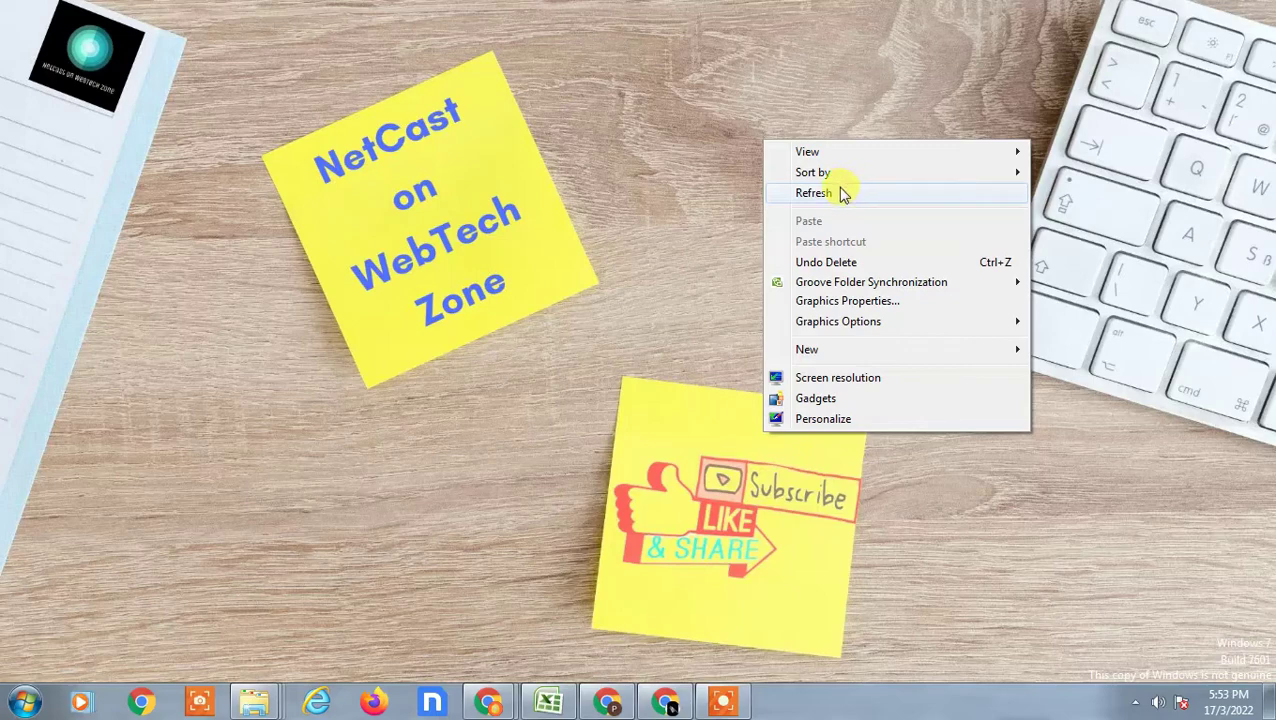
{"action": "left_click", "coordinate": [835, 195]}
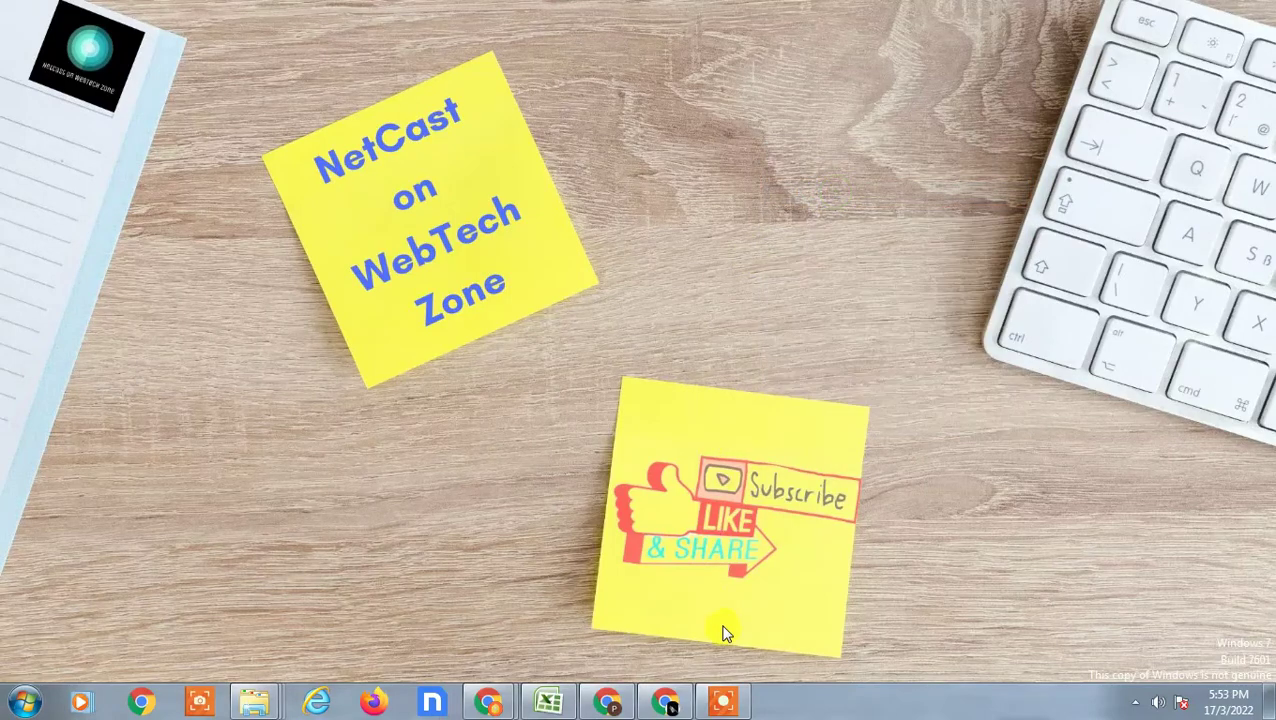
{"action": "left_click", "coordinate": [673, 708]}
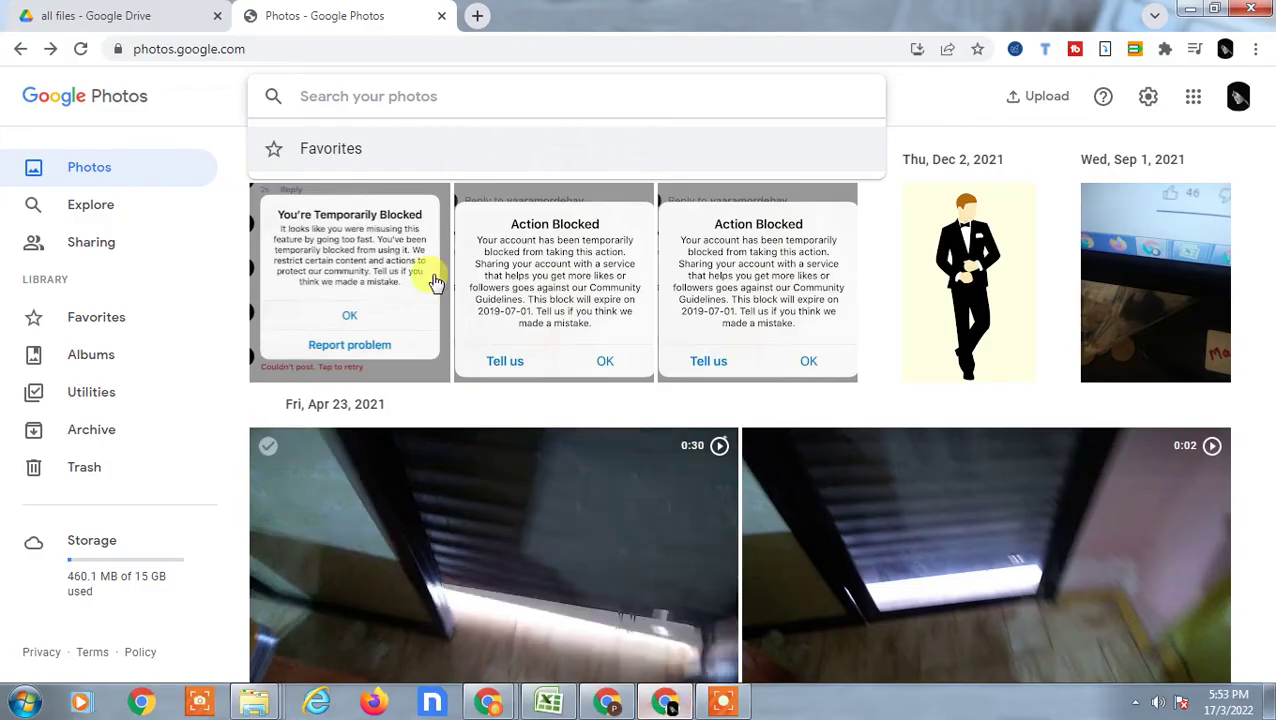
{"action": "left_click", "coordinate": [103, 100]}
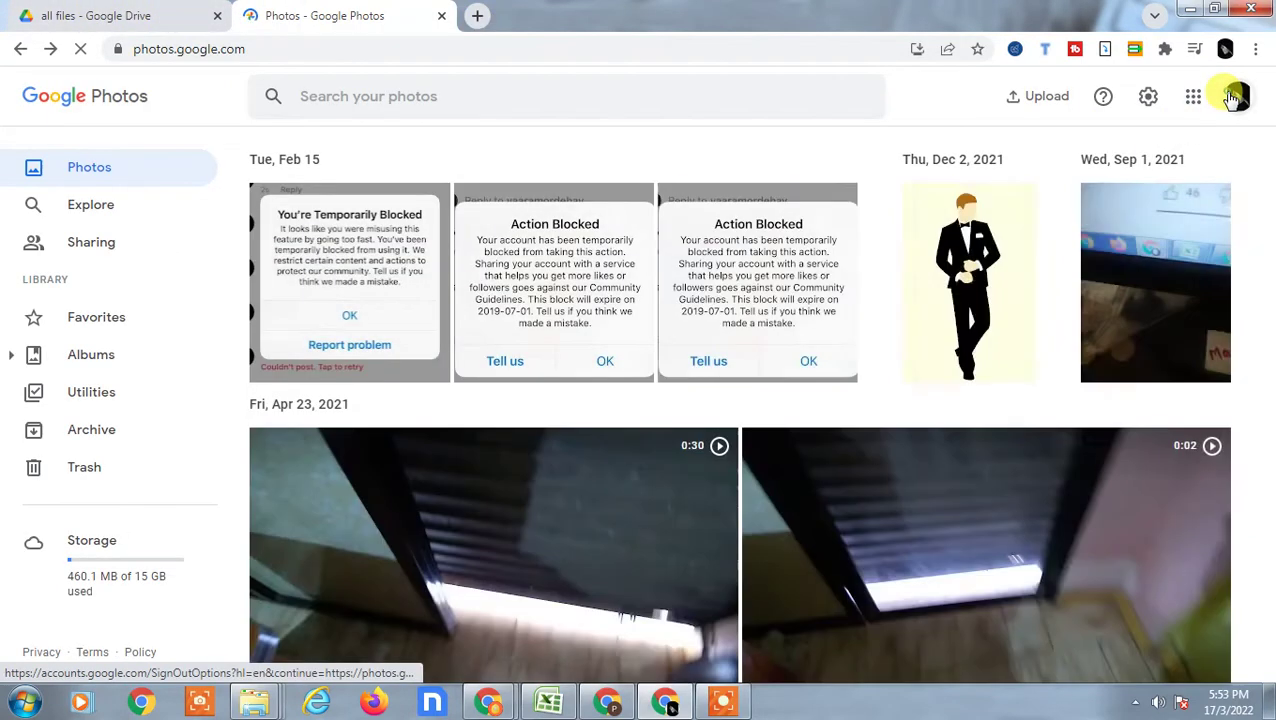
- Check which Google account is signed in to Google Photos and close the account details
{"action": "left_click", "coordinate": [1238, 96]}
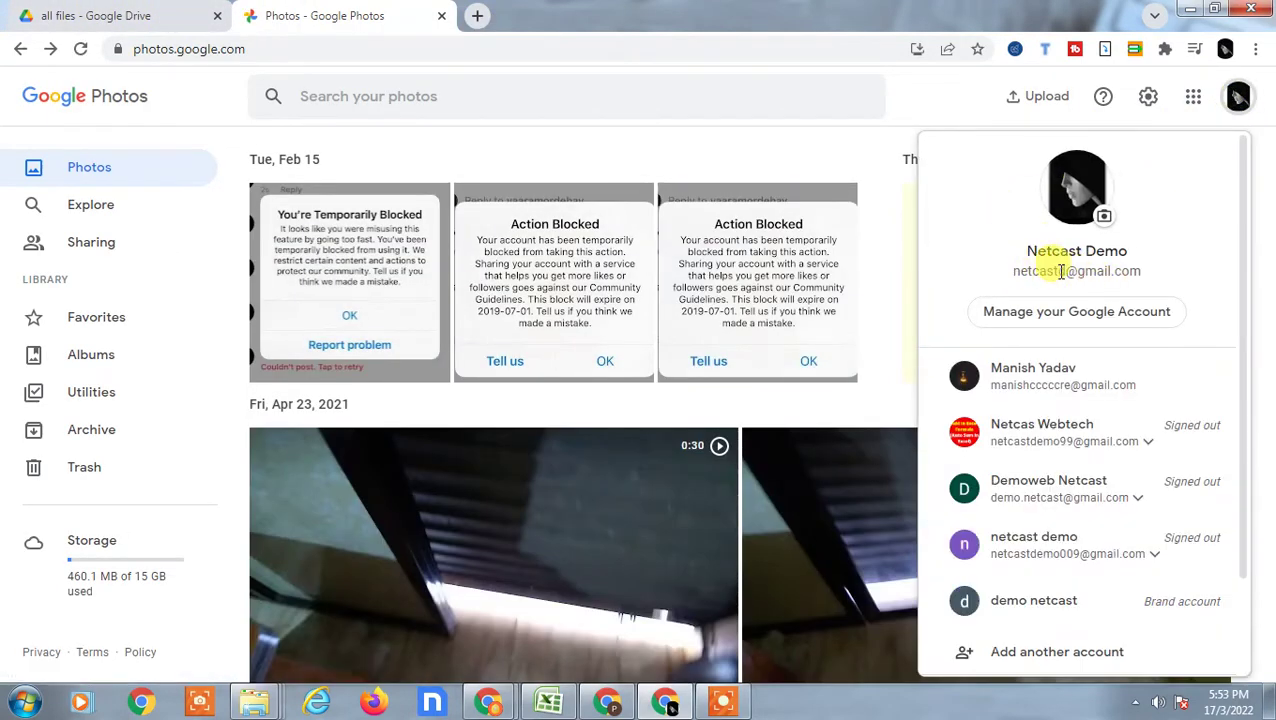
{"action": "left_click_drag", "start_coordinate": [1012, 272], "coordinate": [1138, 270]}
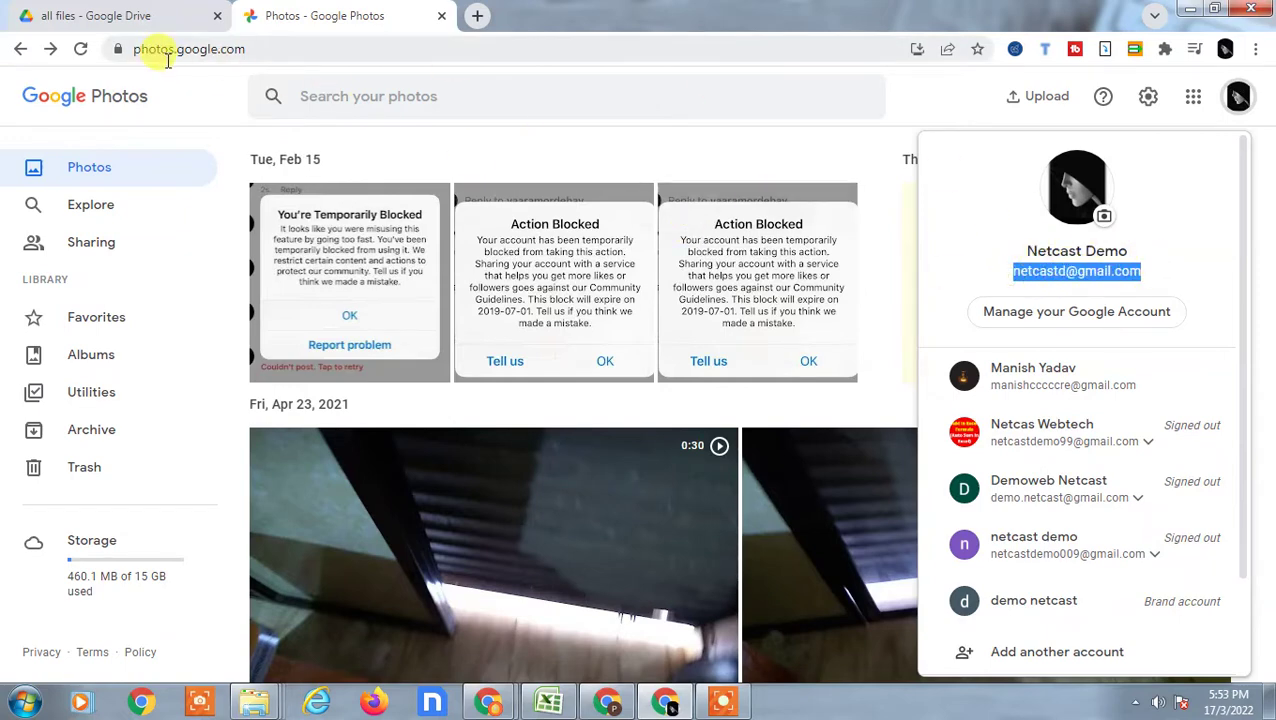
{"action": "left_click", "coordinate": [203, 100]}
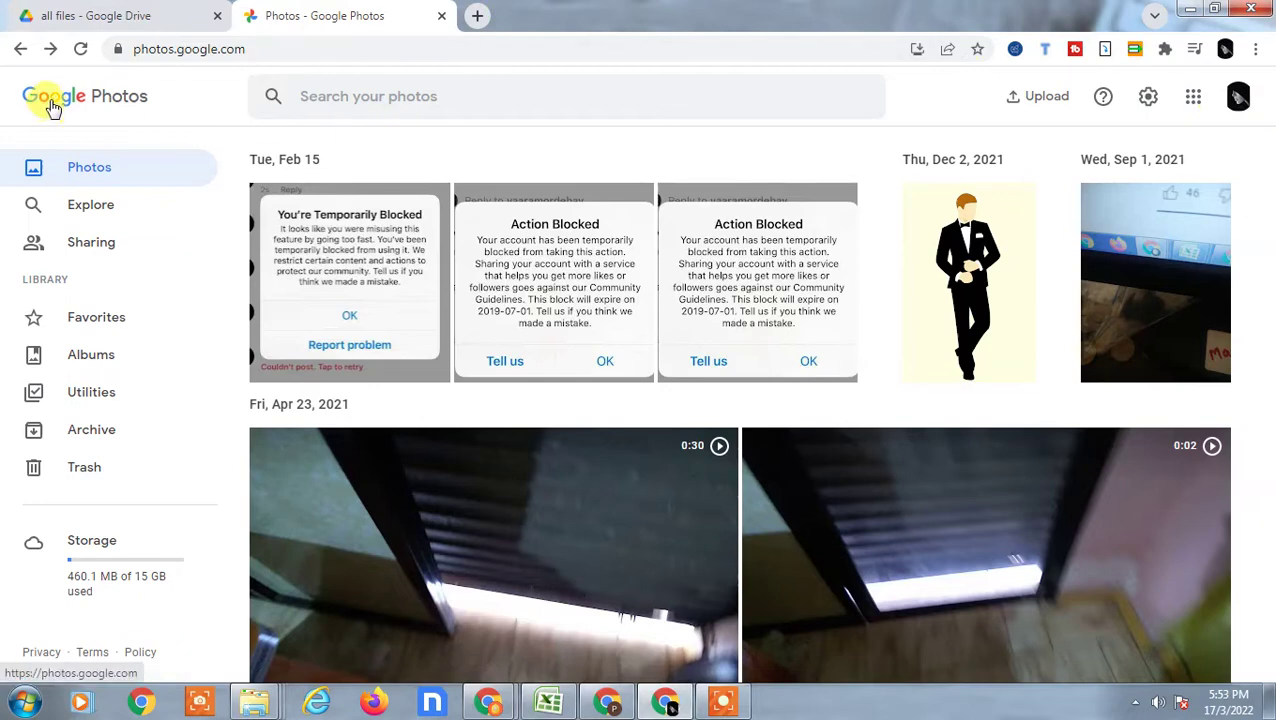
- Load google.com in a new tab and check the account signed in there
{"action": "left_click", "coordinate": [479, 15]}
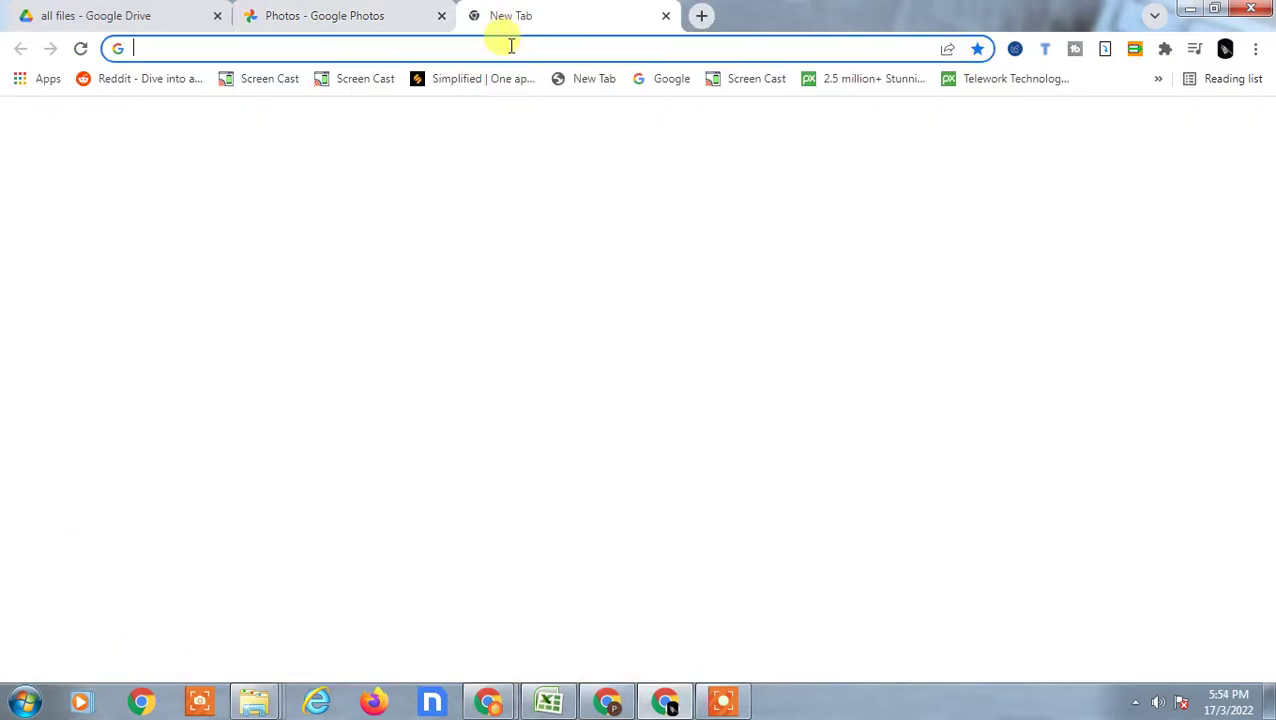
{"action": "type", "text": "googl"}
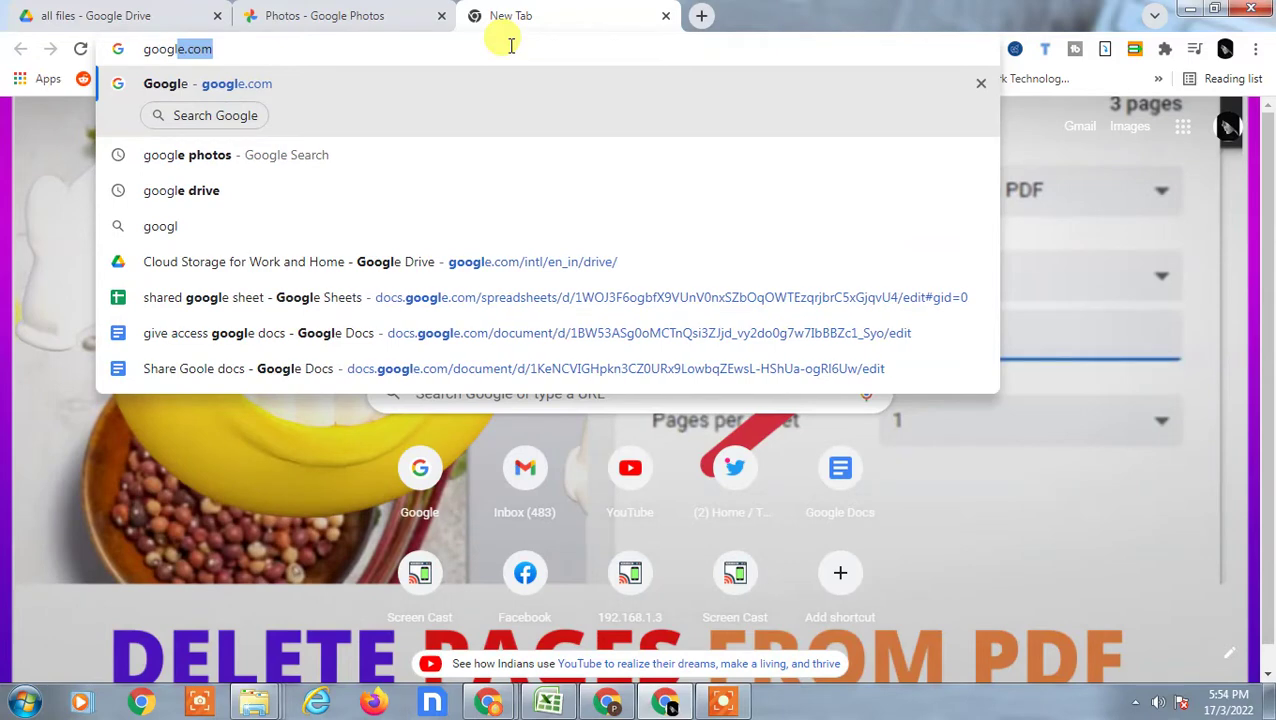
{"action": "key", "text": "Return"}
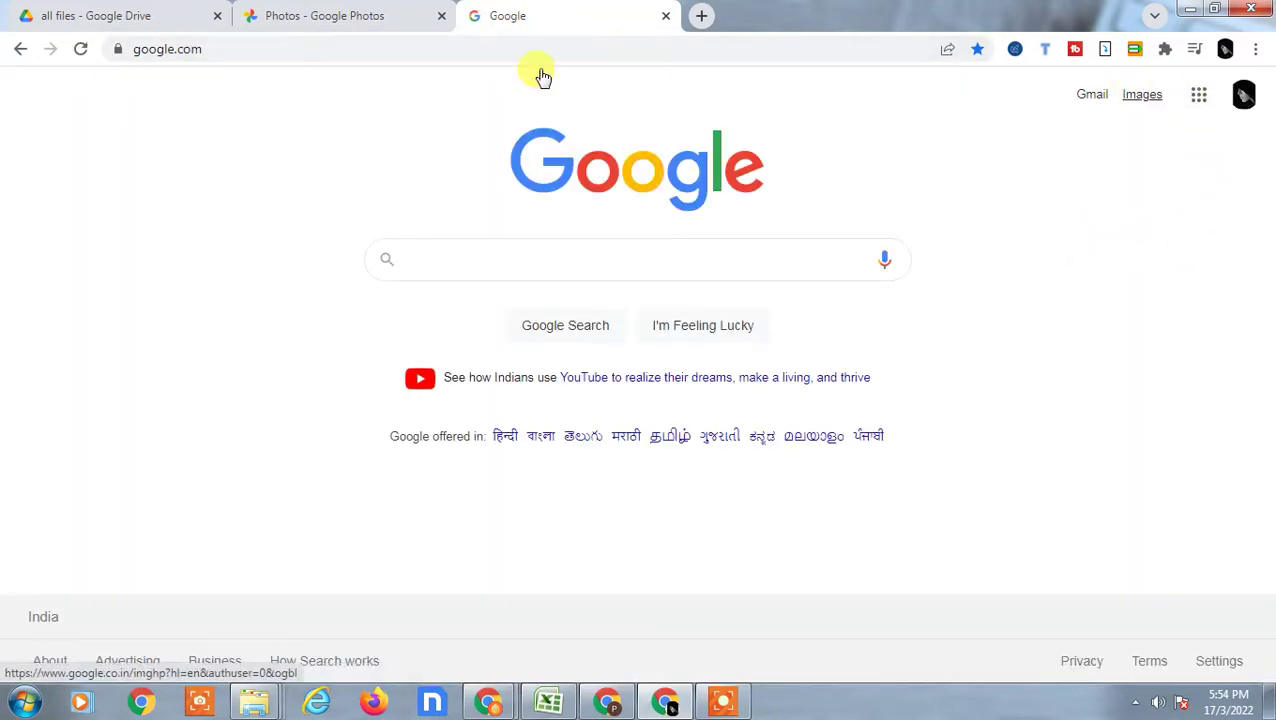
{"action": "left_click", "coordinate": [1244, 96]}
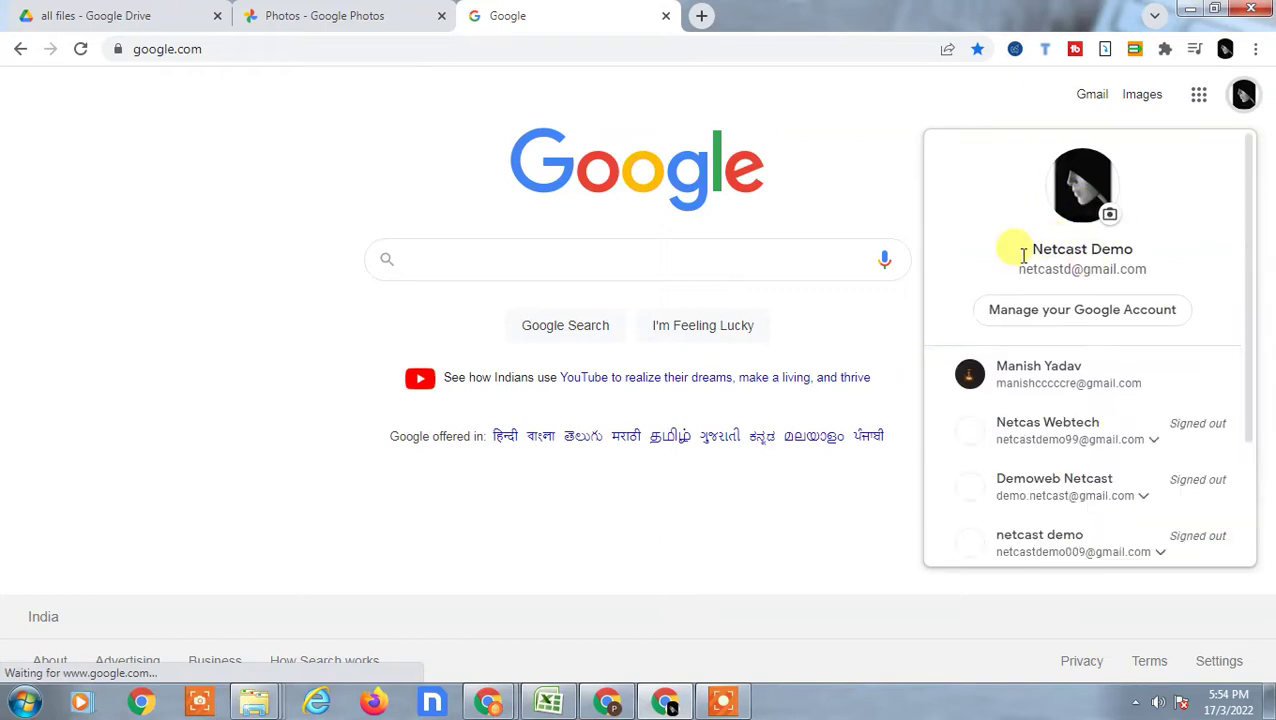
{"action": "key", "text": "Escape"}
- Open Google Photos from Google's list of apps and look through the photo library
{"action": "left_click", "coordinate": [1200, 100]}
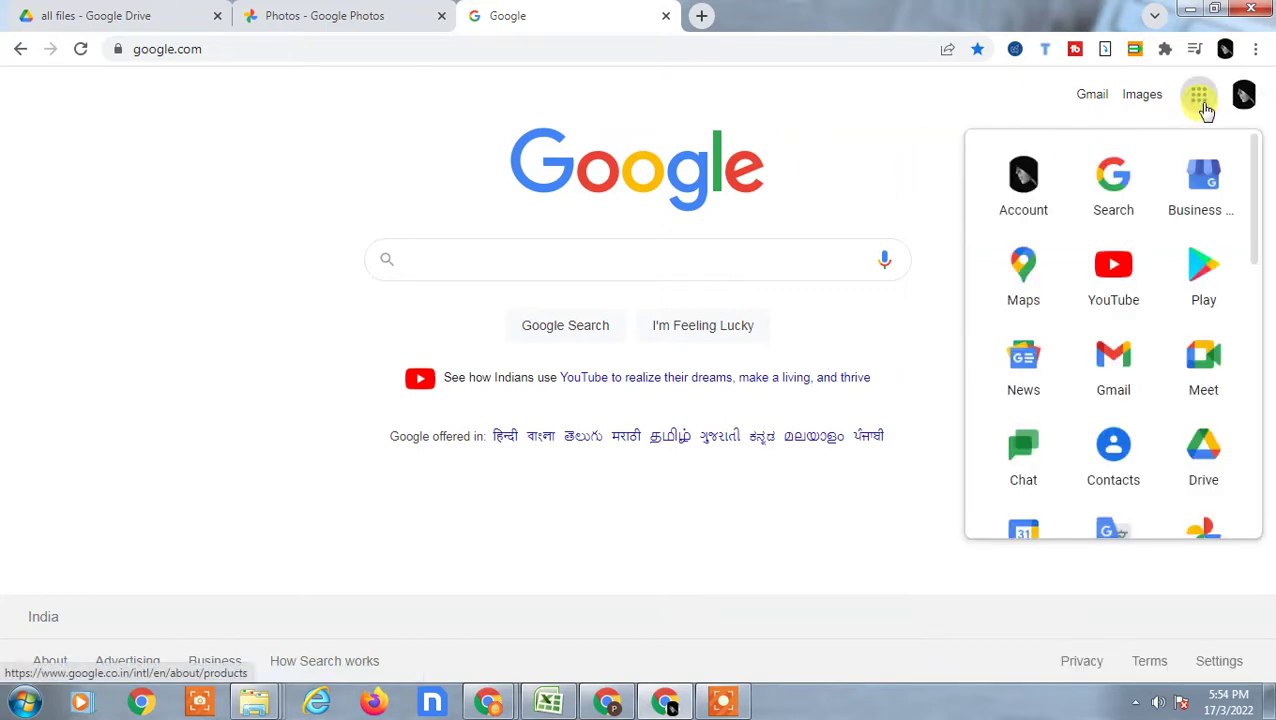
{"action": "scroll", "coordinate": [1200, 370], "scroll_direction": "down", "scroll_amount": 1}
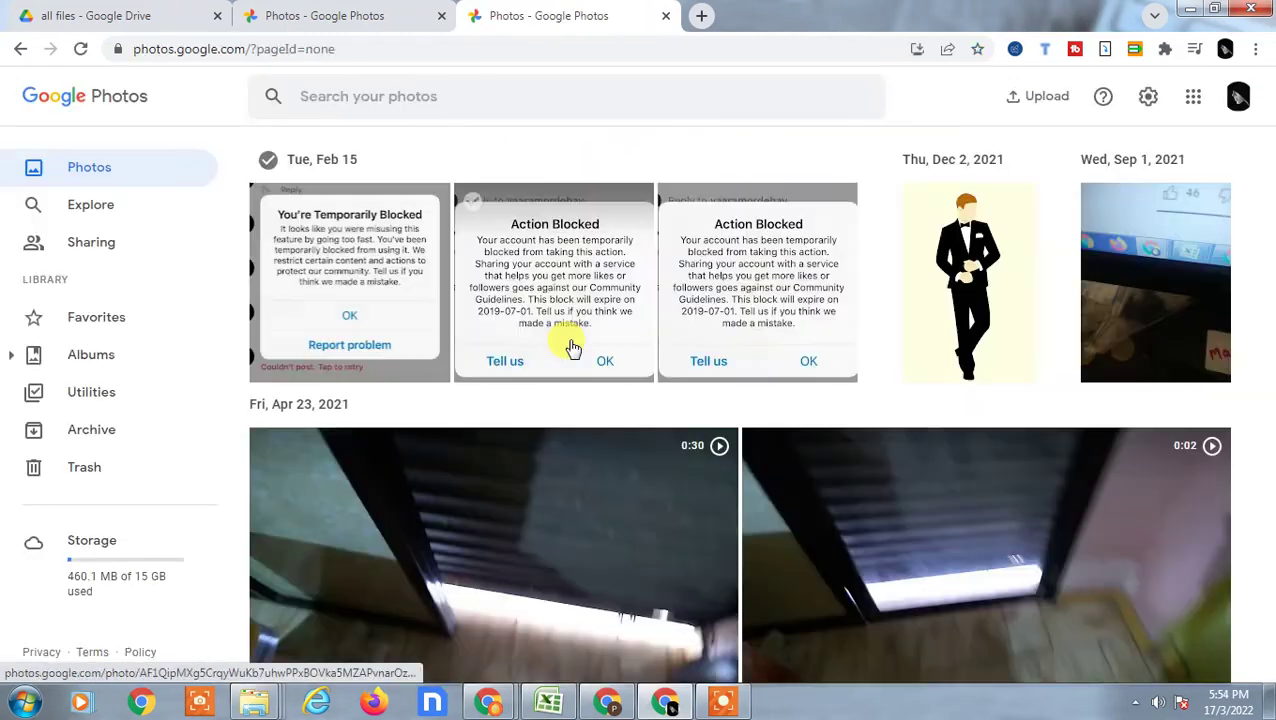
{"action": "scroll", "coordinate": [575, 360], "scroll_direction": "down", "scroll_amount": 4}
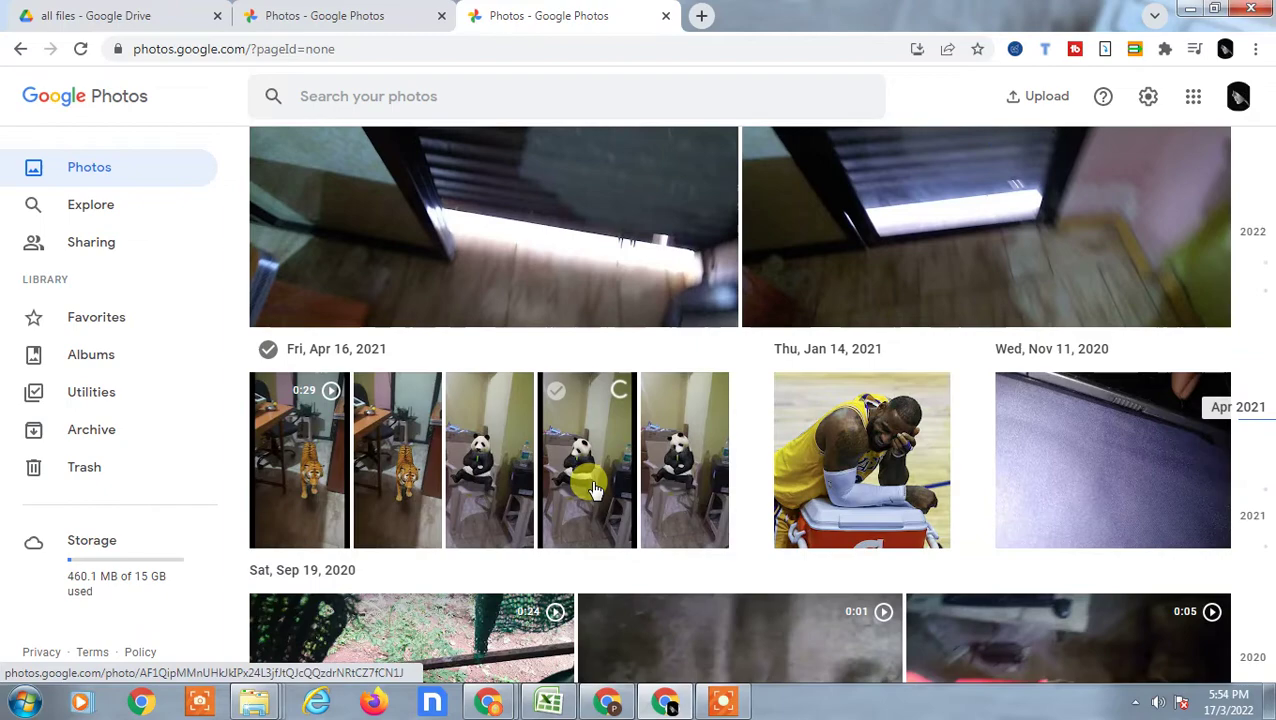
{"action": "scroll", "coordinate": [594, 490], "scroll_direction": "up", "scroll_amount": 4}
{"action": "scroll", "coordinate": [706, 478], "scroll_direction": "down", "scroll_amount": 4}
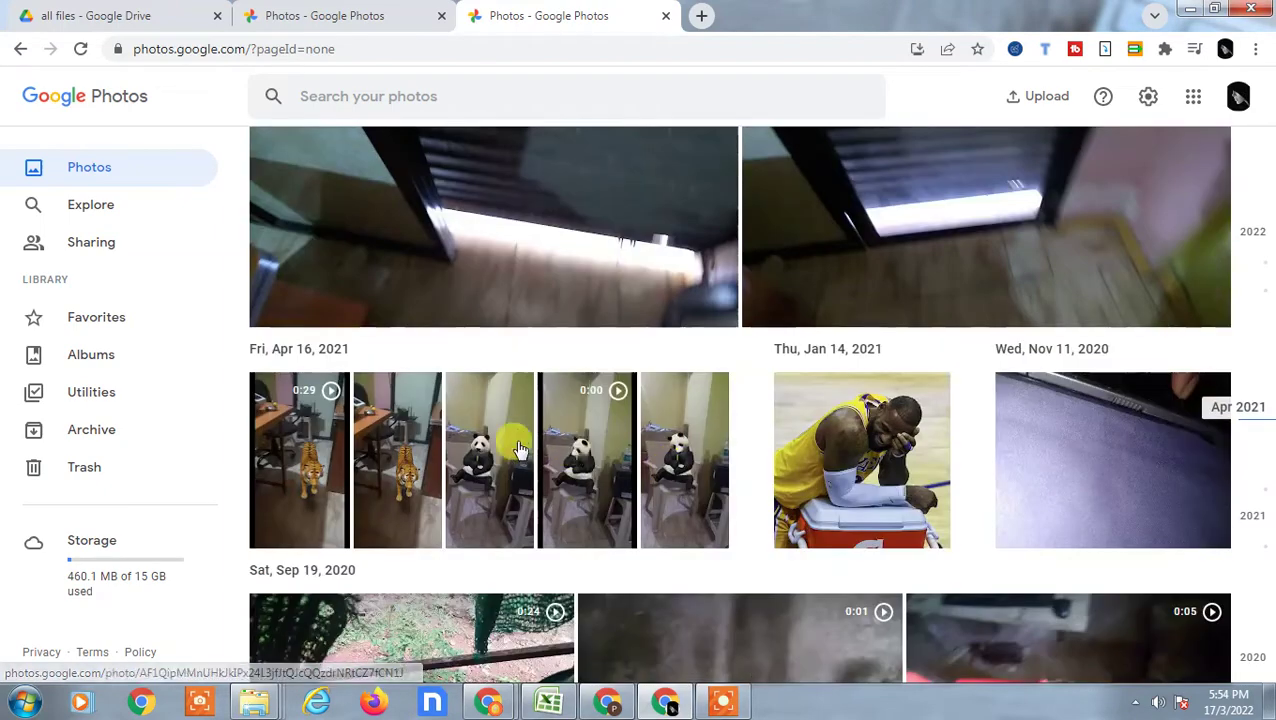
{"action": "scroll", "coordinate": [519, 450], "scroll_direction": "up", "scroll_amount": 4}
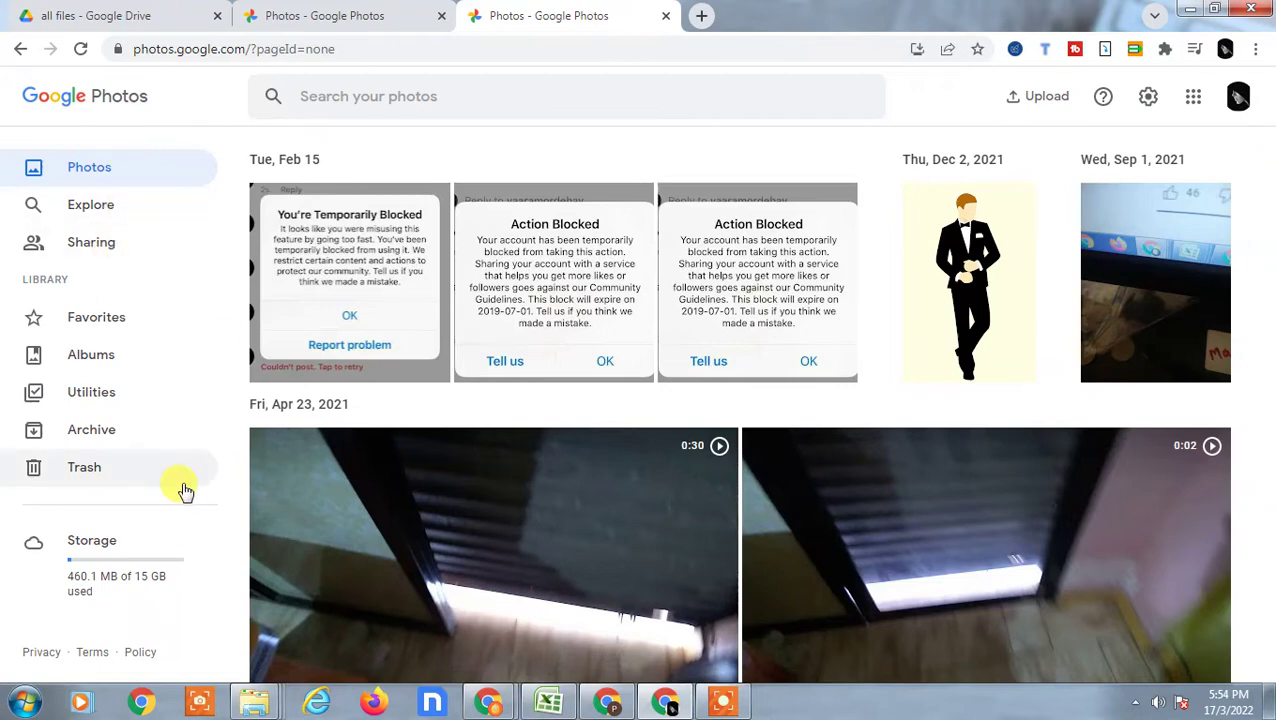
- Open the Google Photos settings and choose Original quality as the upload size for photos and videos
{"action": "left_click", "coordinate": [1148, 96]}
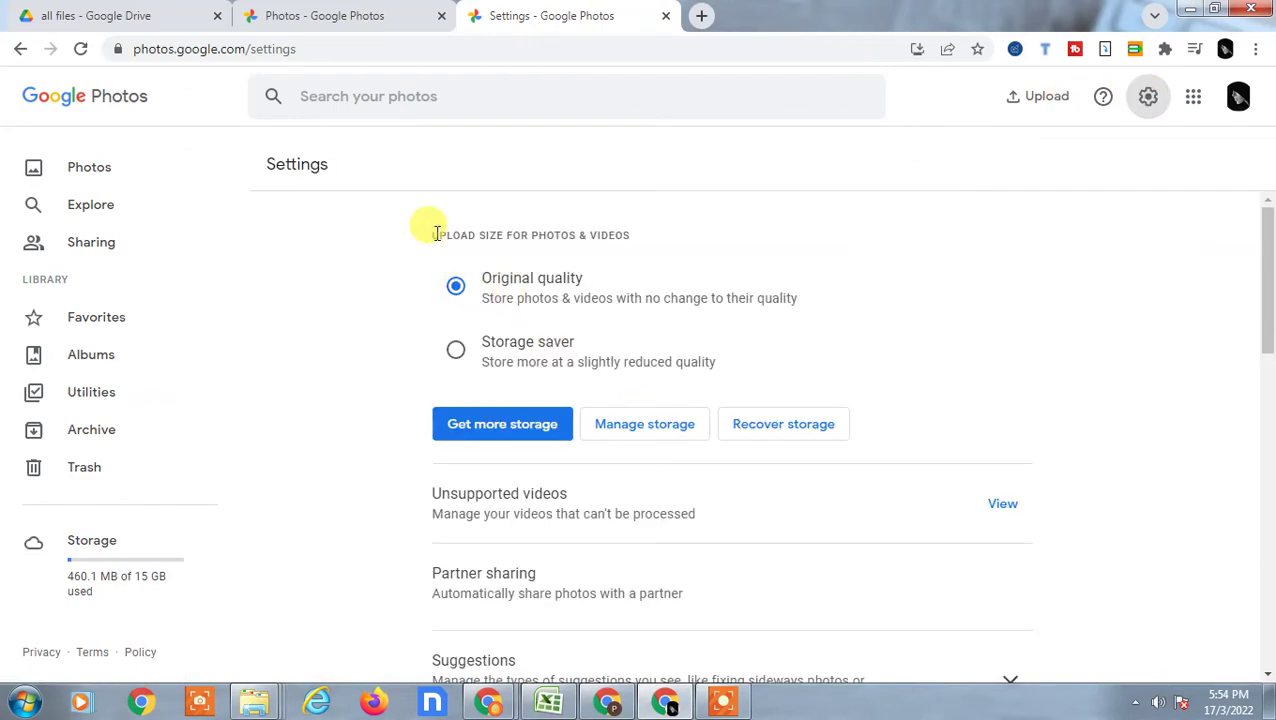
{"action": "left_click_drag", "start_coordinate": [450, 233], "coordinate": [583, 228]}
{"action": "left_click", "coordinate": [583, 228]}
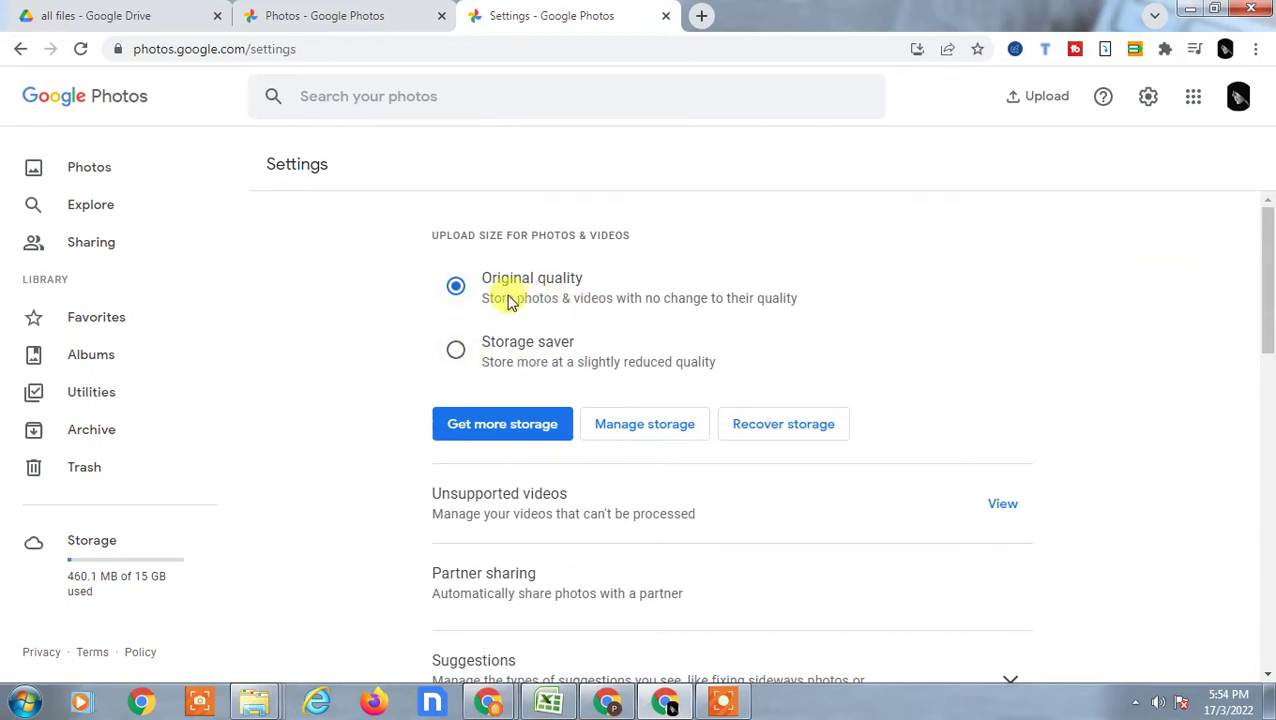
{"action": "left_click", "coordinate": [476, 307]}
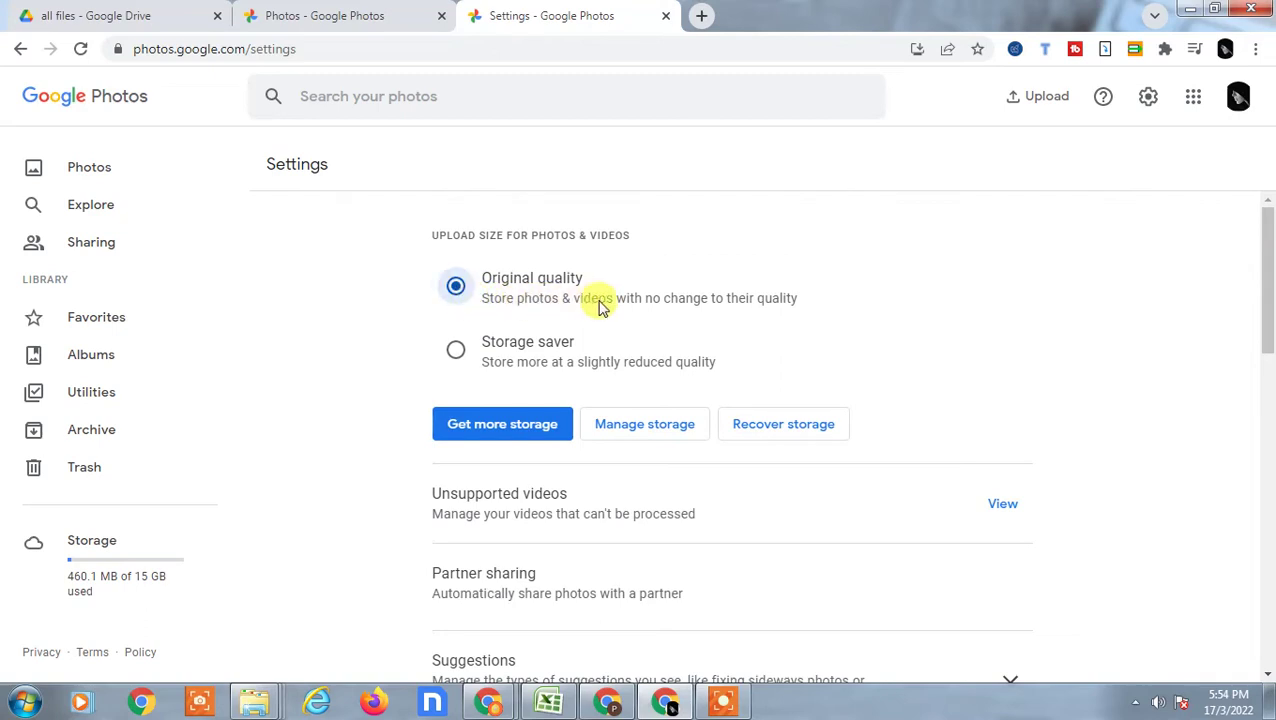
{"action": "left_click", "coordinate": [456, 286]}
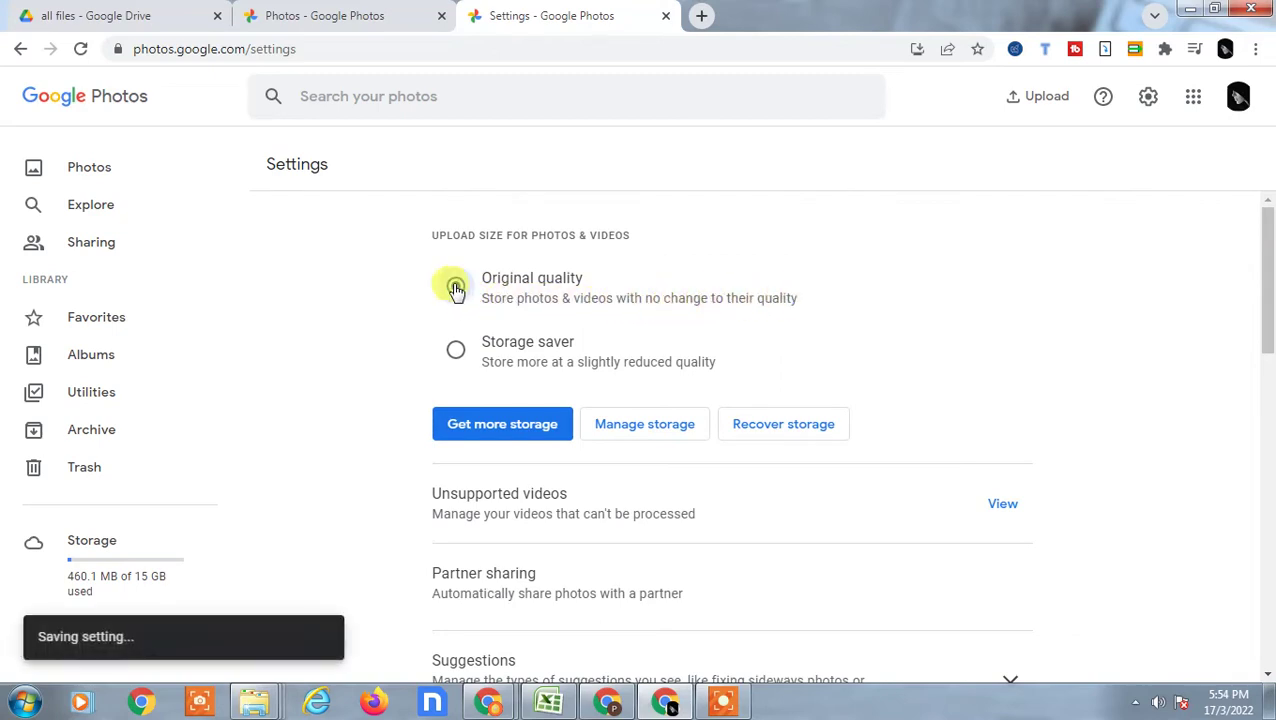
- Switch the upload size for photos and videos to Storage saver
{"action": "left_click", "coordinate": [455, 356]}
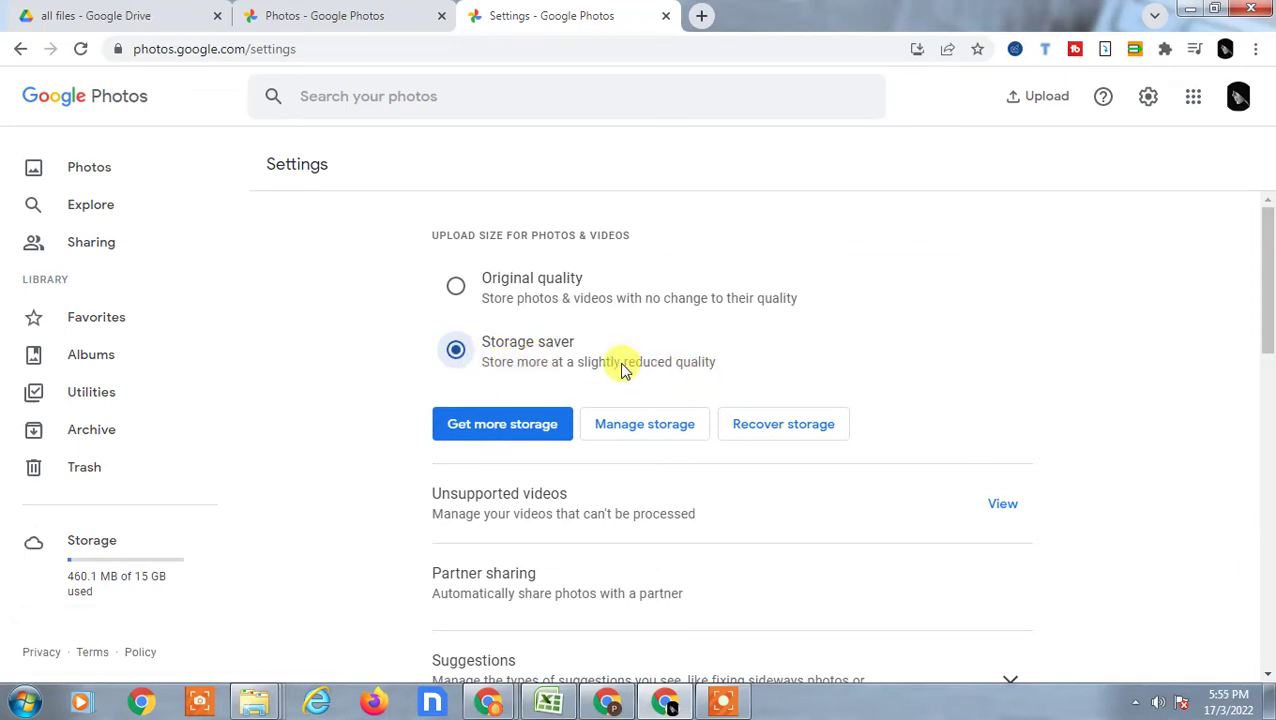
{"action": "mouse_move", "coordinate": [630, 367]}
{"action": "left_mouse_down"}
{"action": "mouse_move", "coordinate": [738, 367]}
{"action": "mouse_move", "coordinate": [614, 370]}
{"action": "left_mouse_up"}
{"action": "left_click", "coordinate": [527, 362]}
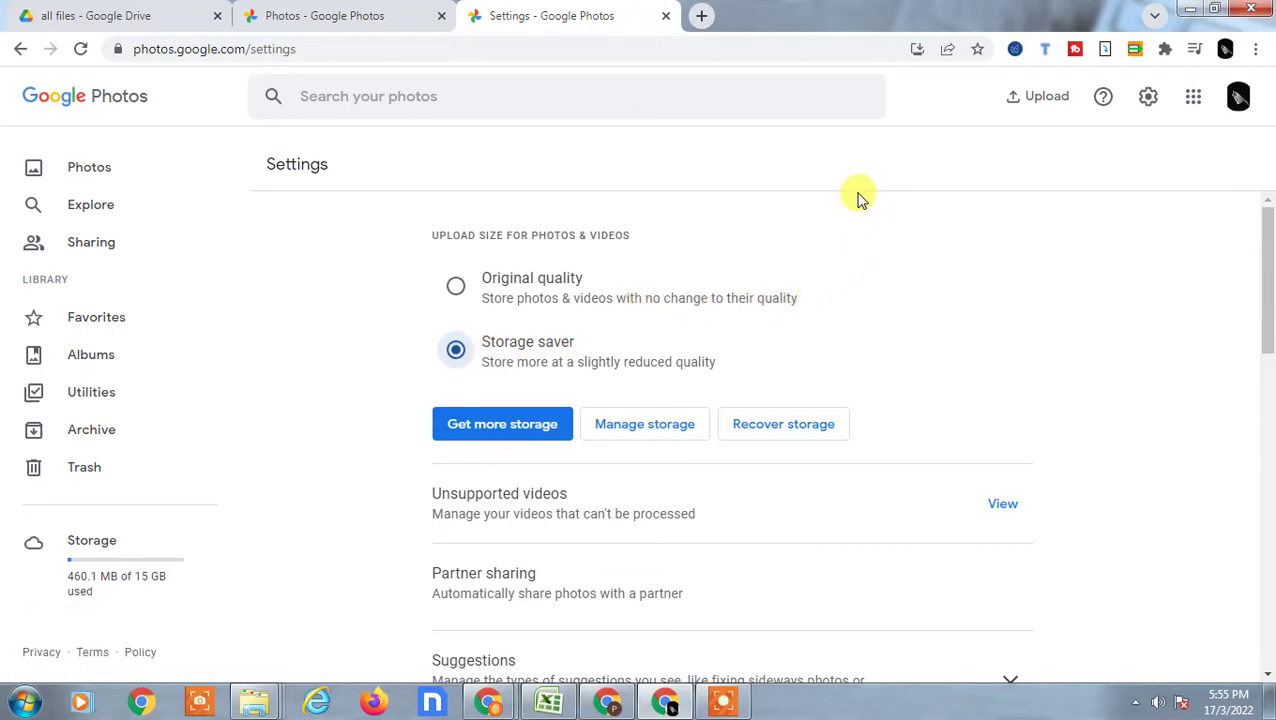
- Set the upload size back to Original quality and return to the main photo library
{"action": "left_click", "coordinate": [458, 292]}
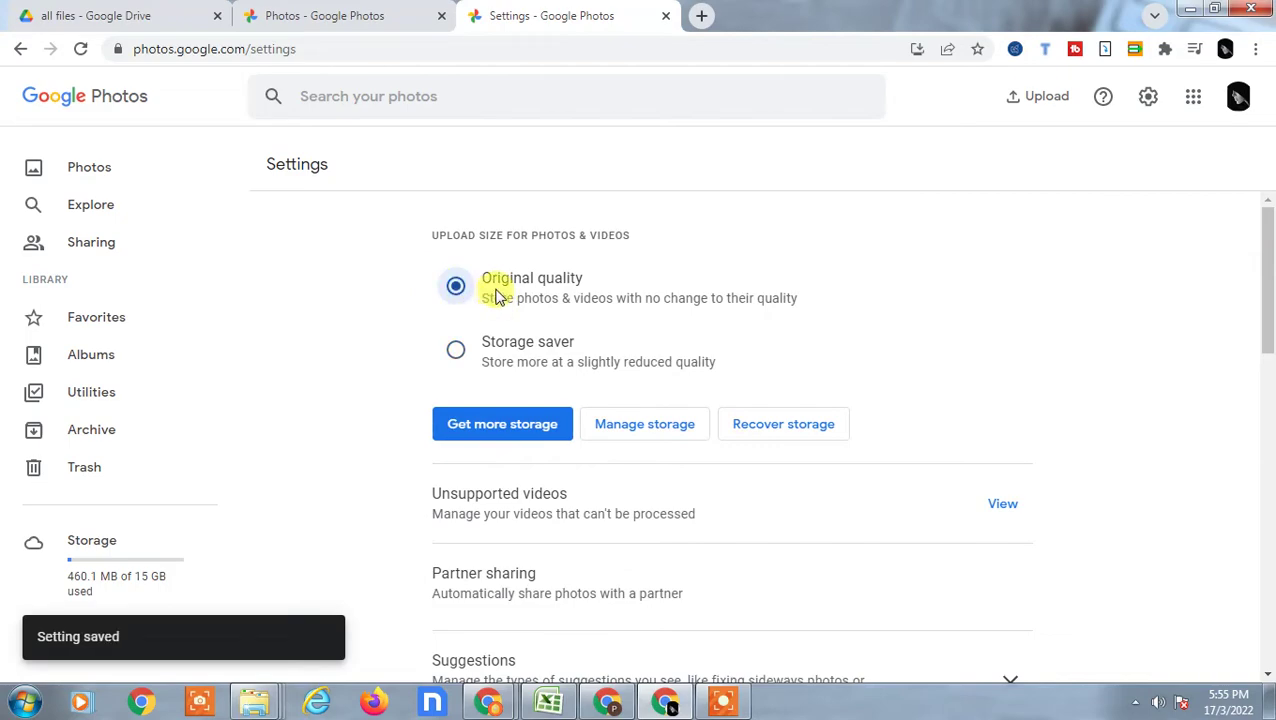
{"action": "scroll", "coordinate": [870, 295], "scroll_direction": "down", "scroll_amount": 10}
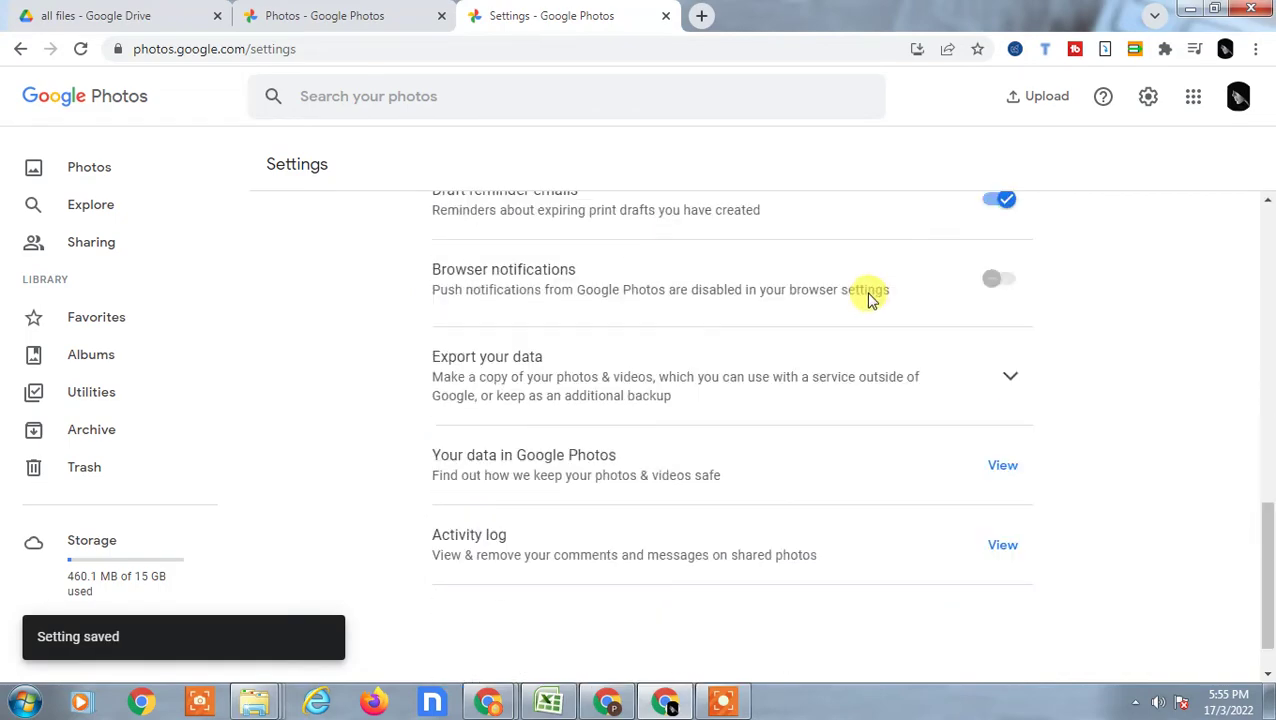
{"action": "scroll", "coordinate": [868, 295], "scroll_direction": "up", "scroll_amount": 10}
{"action": "left_click", "coordinate": [88, 100]}
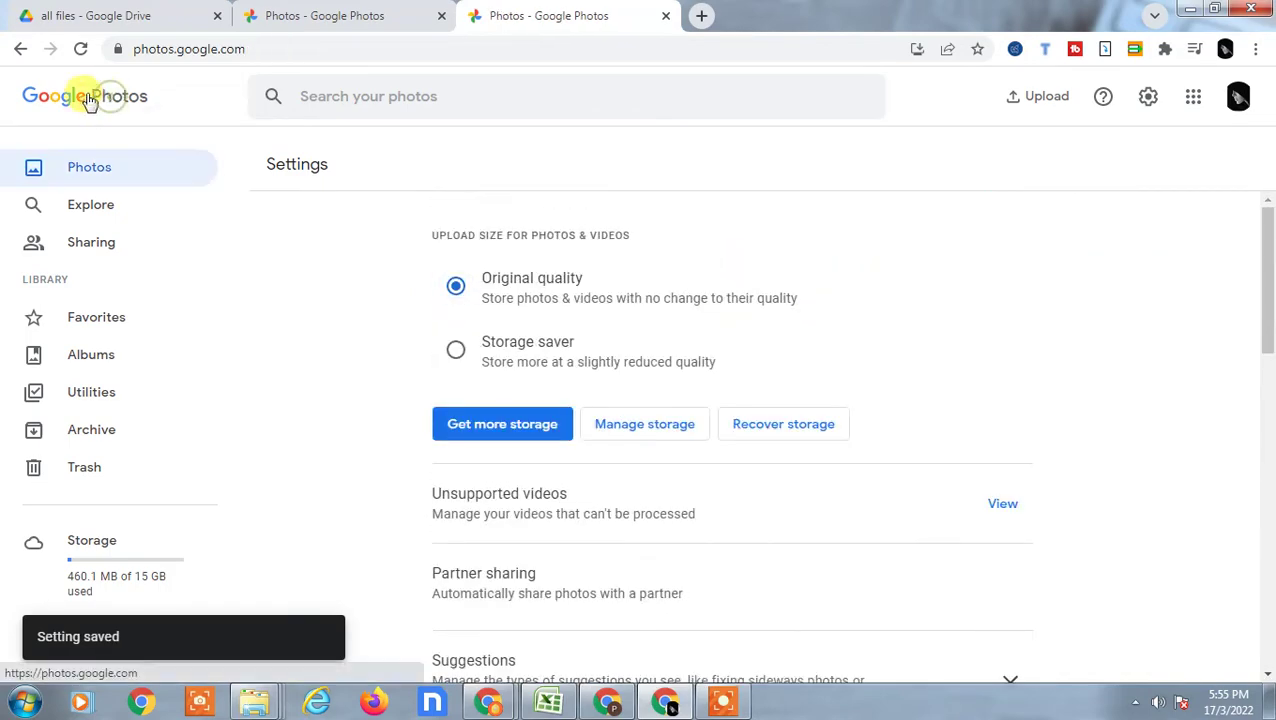
- Start an upload from Google Drive and look through the folders and files in My Drive
{"action": "left_click", "coordinate": [1030, 100]}
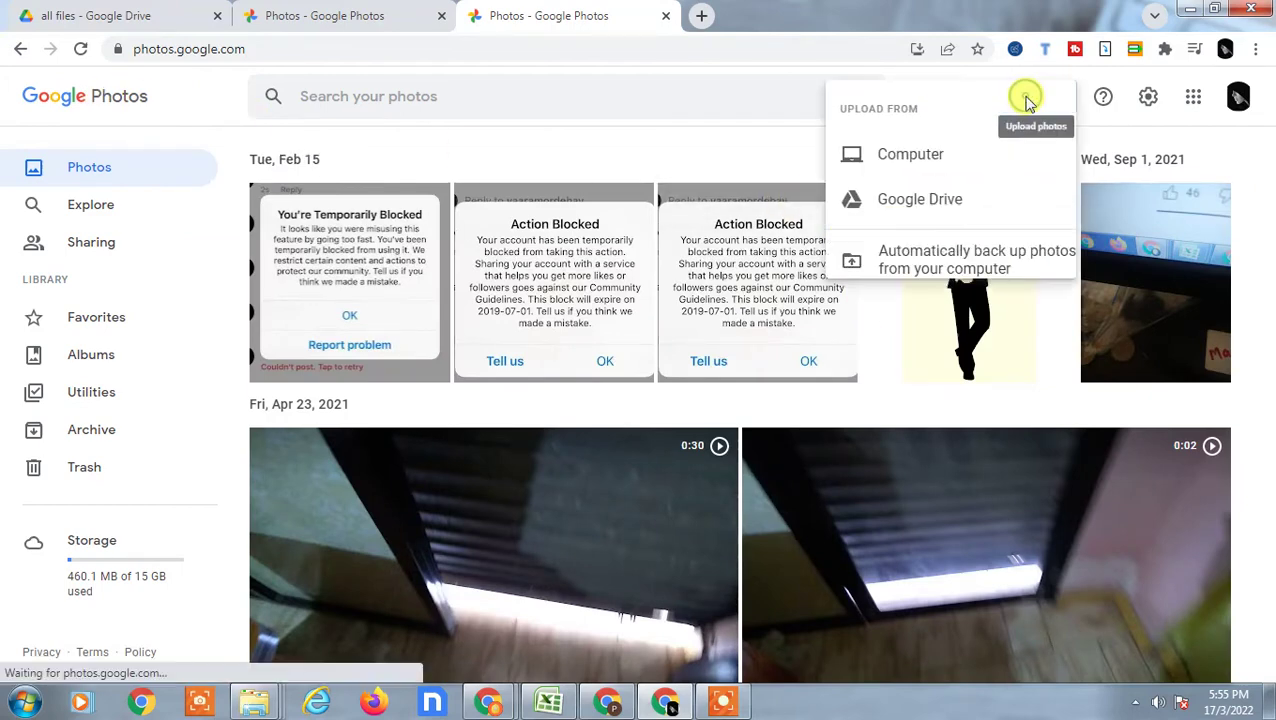
{"action": "left_click", "coordinate": [900, 206]}
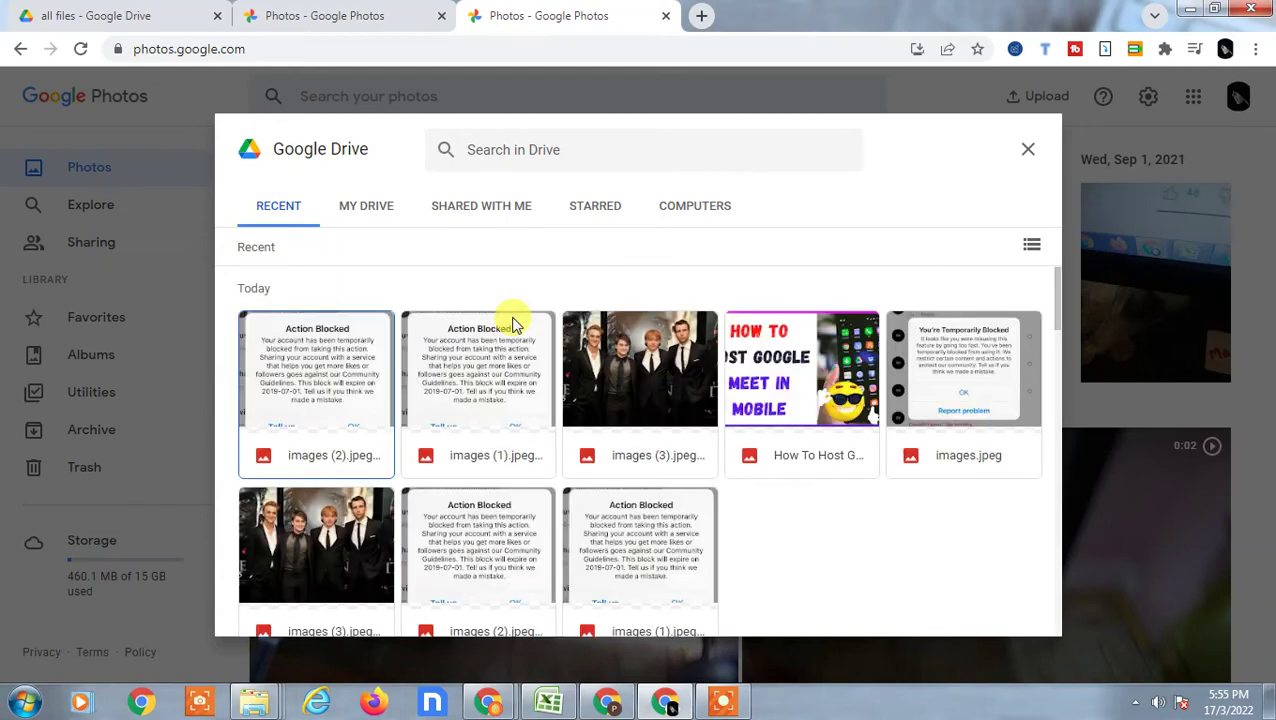
{"action": "left_click", "coordinate": [368, 212]}
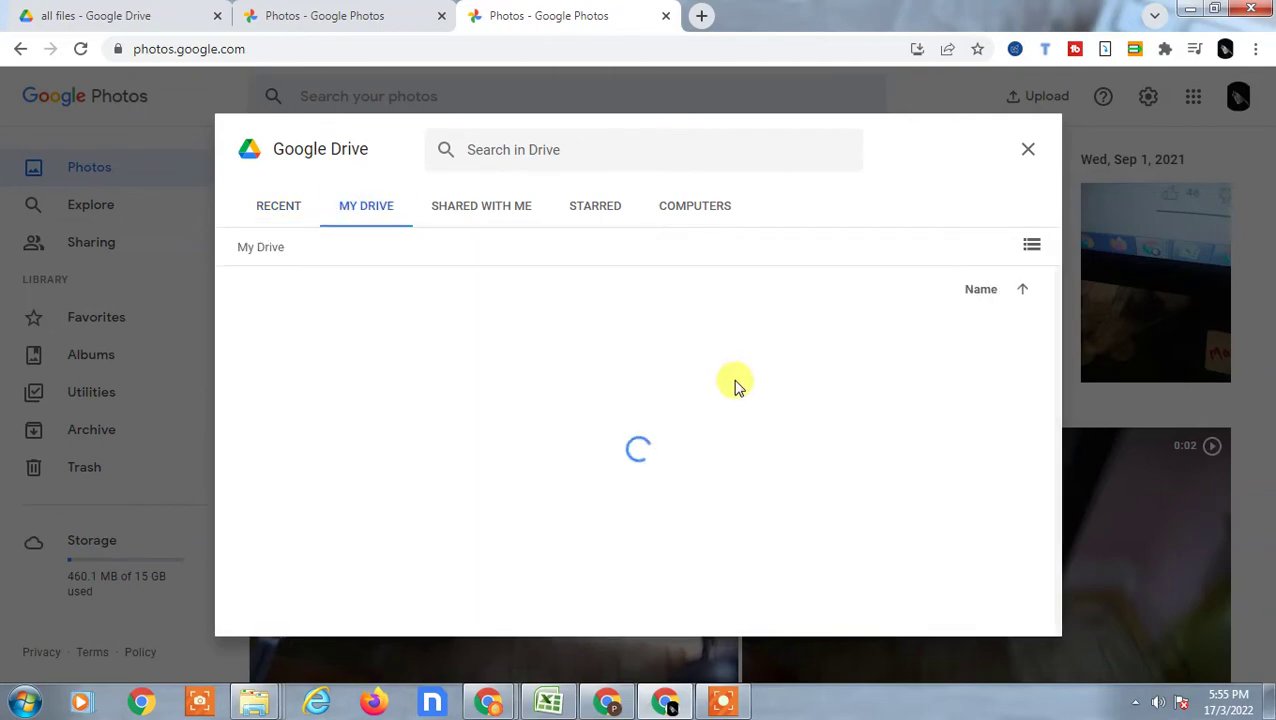
{"action": "scroll", "coordinate": [720, 364], "scroll_direction": "down", "scroll_amount": 5}
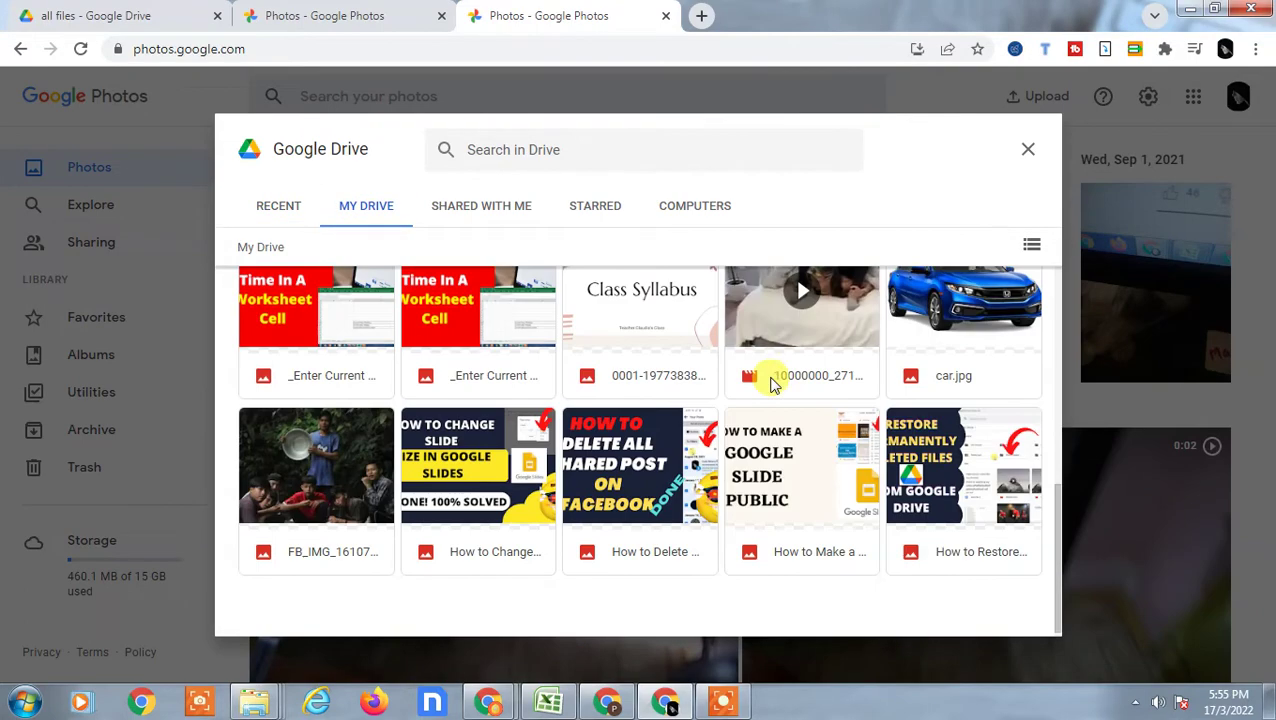
{"action": "scroll", "coordinate": [777, 379], "scroll_direction": "up", "scroll_amount": 5}
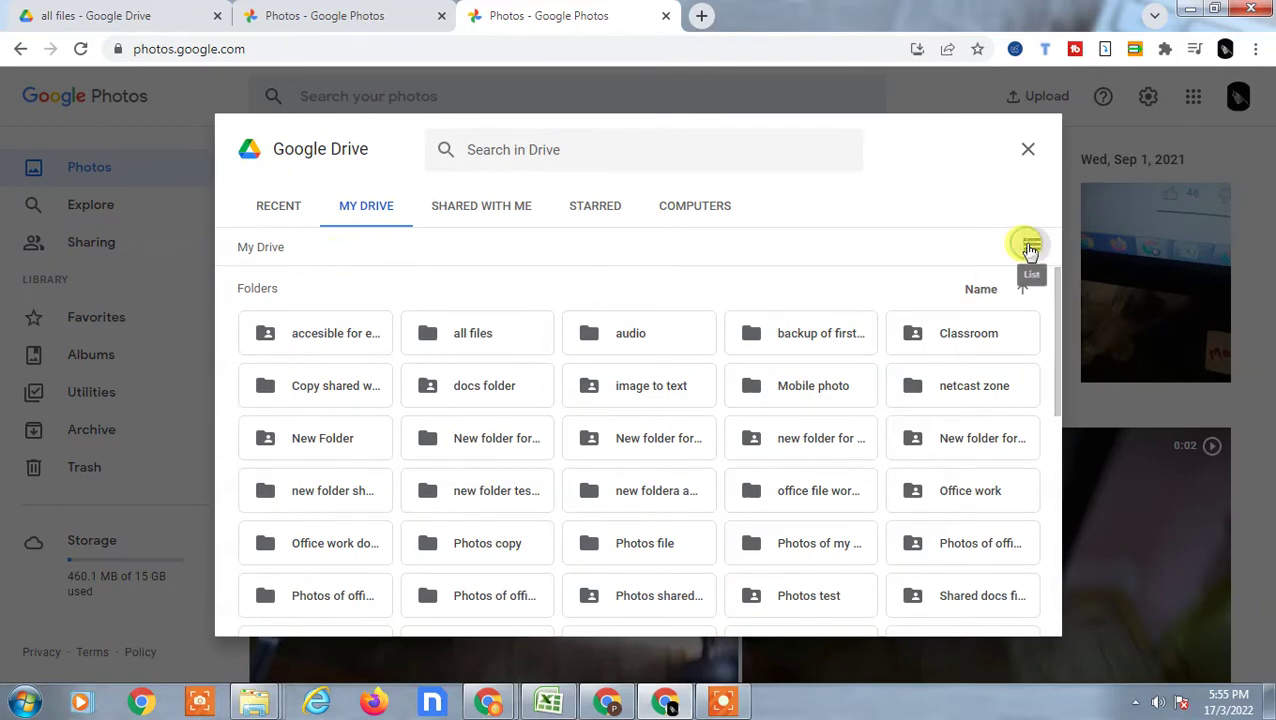
{"action": "left_click", "coordinate": [1030, 246]}
{"action": "left_click", "coordinate": [1029, 248]}
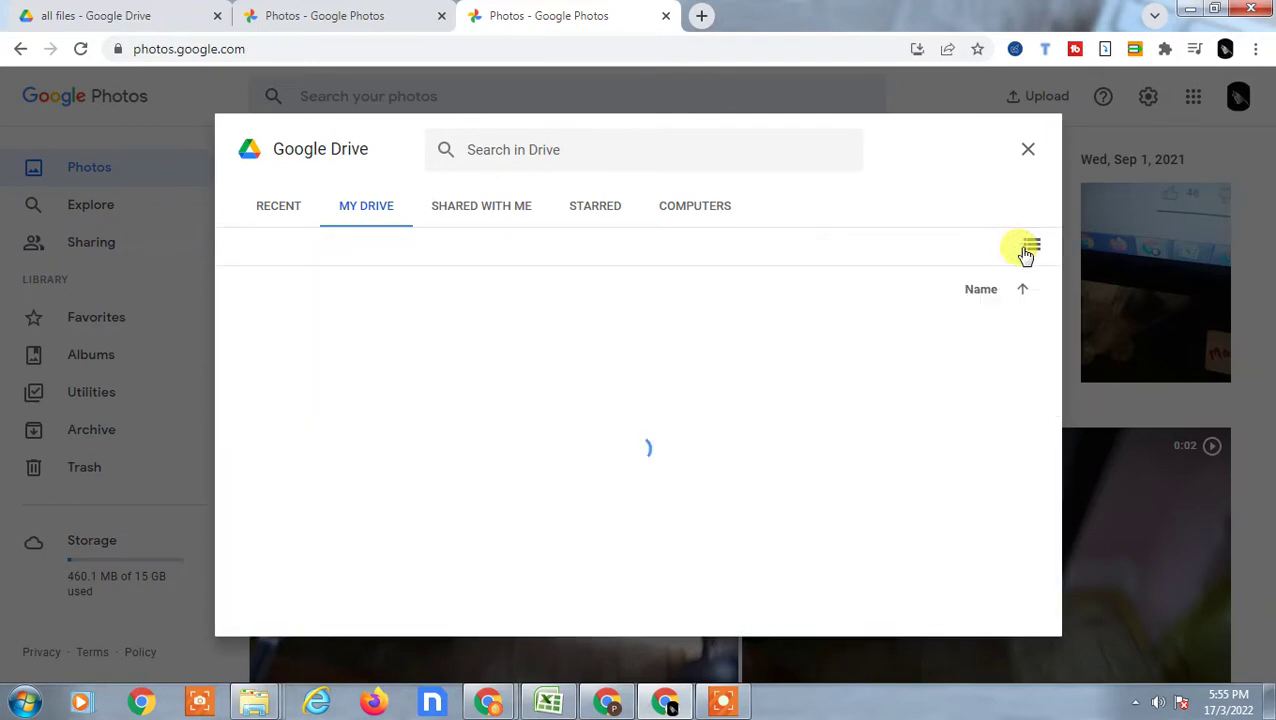
- Filter the Drive files by the Images file type and look through the matching pictures
{"action": "left_click", "coordinate": [509, 137]}
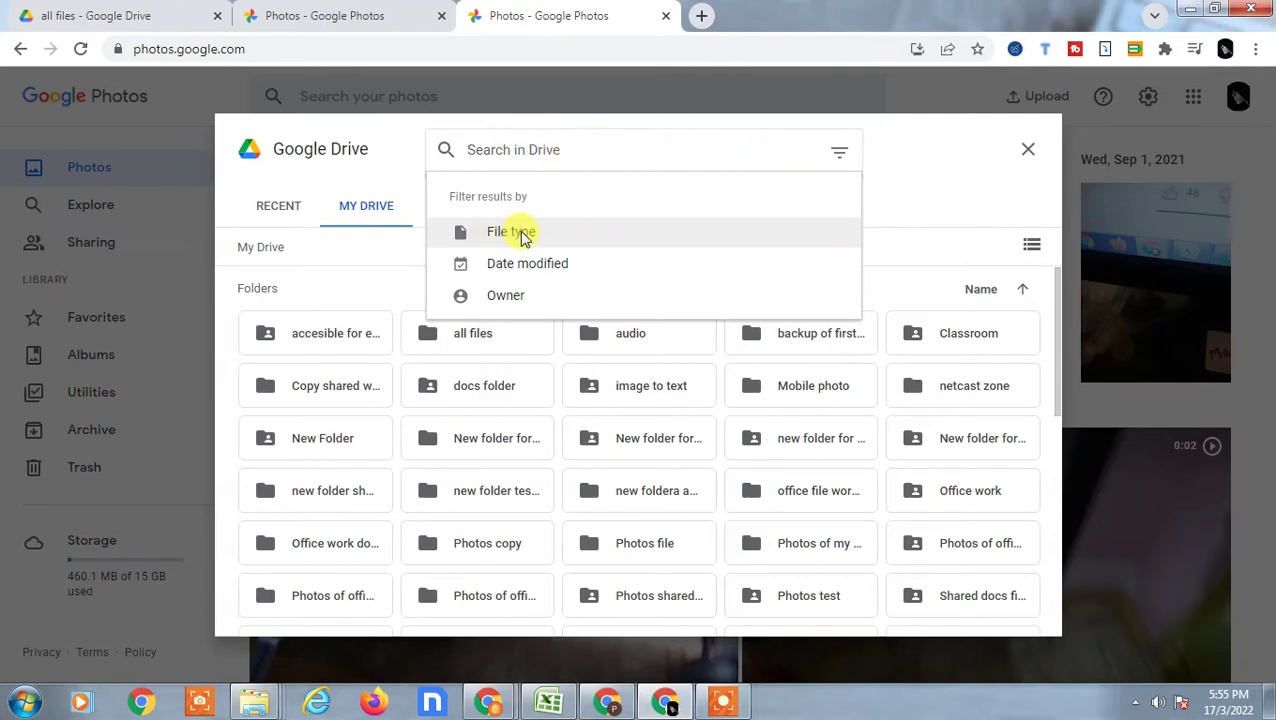
{"action": "left_click", "coordinate": [558, 236]}
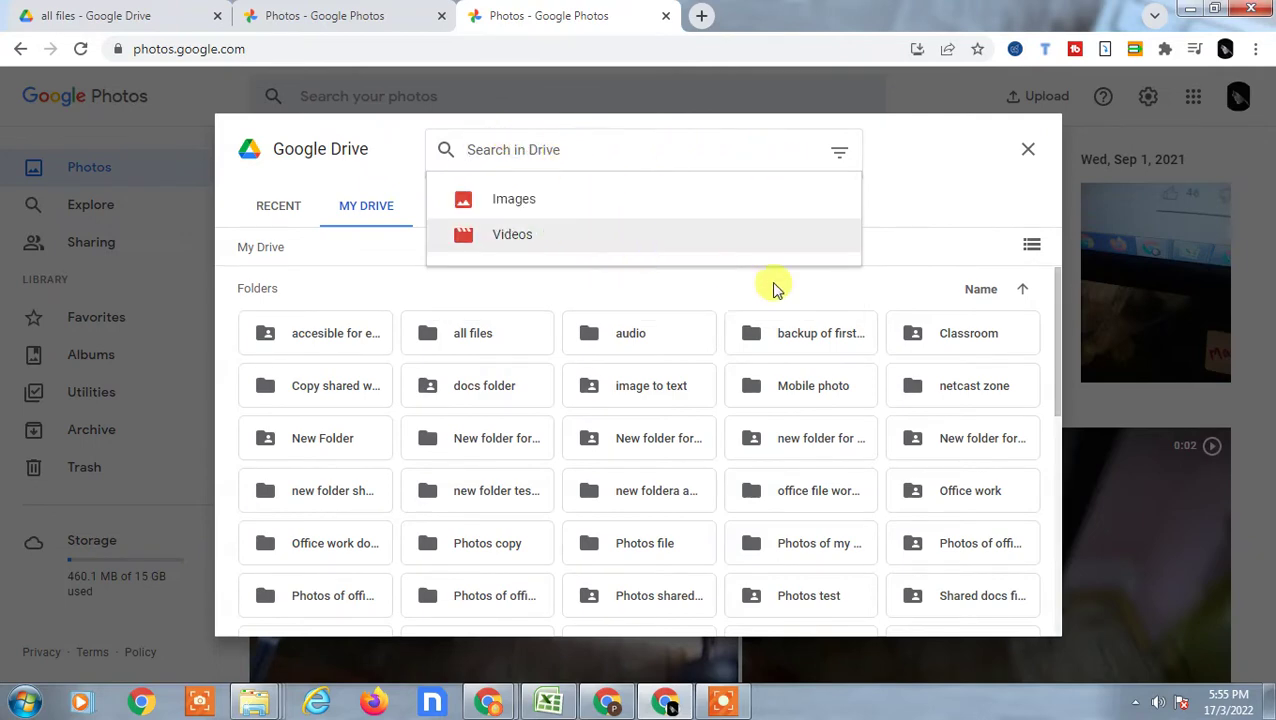
{"action": "left_click", "coordinate": [502, 204]}
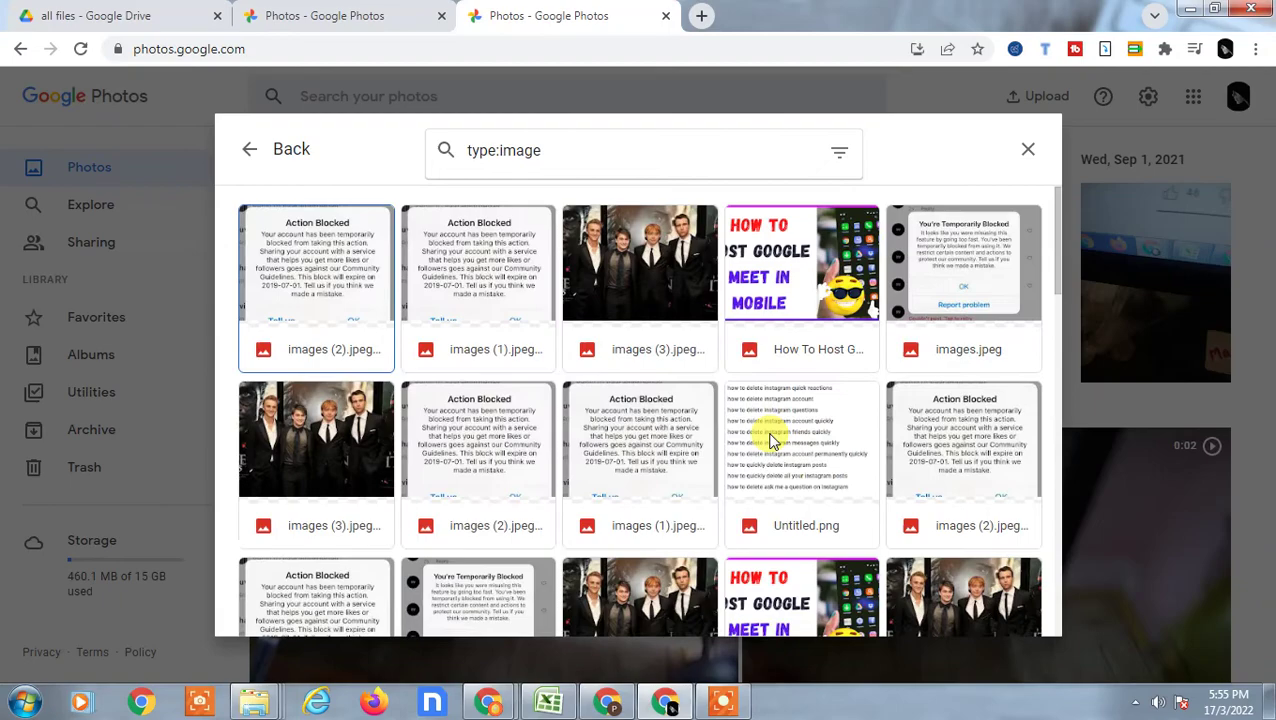
{"action": "scroll", "coordinate": [627, 419], "scroll_direction": "down", "scroll_amount": 5}
{"action": "scroll", "coordinate": [668, 419], "scroll_direction": "down", "scroll_amount": 5}
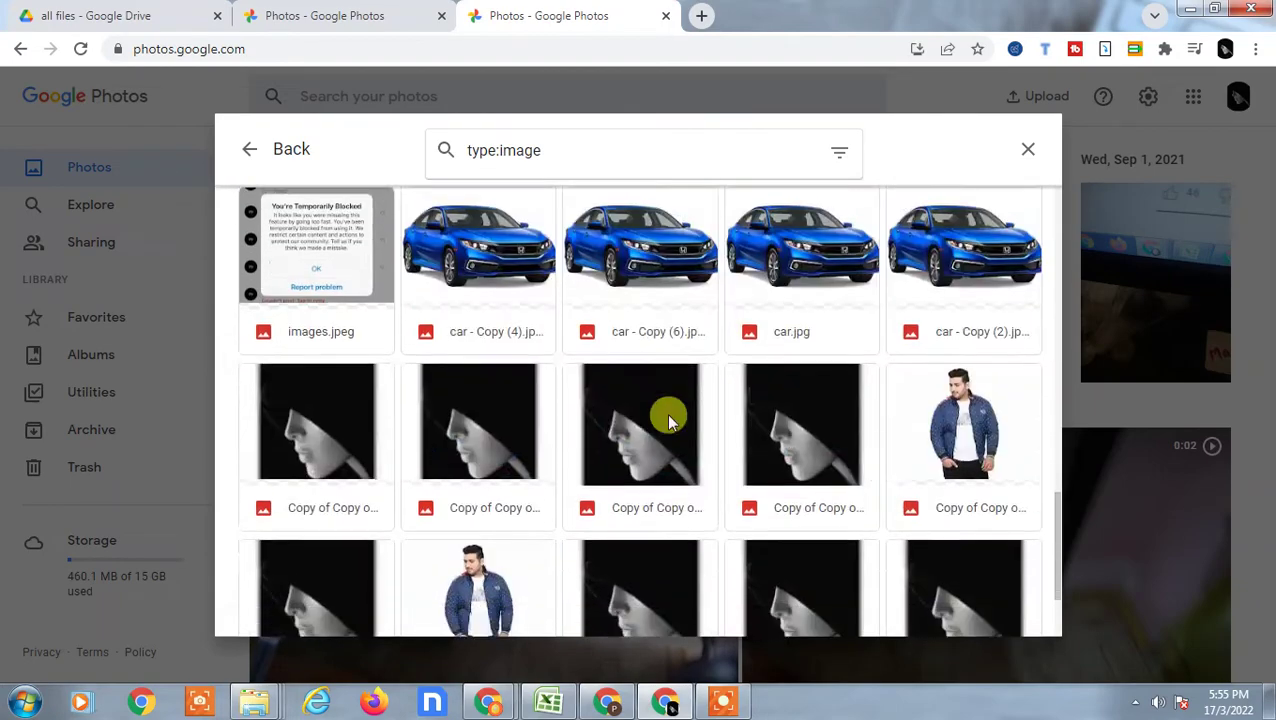
- Select all the image results from Drive and take two pictures in the first row out of the selection
{"action": "scroll", "coordinate": [668, 419], "scroll_direction": "up", "scroll_amount": 10}
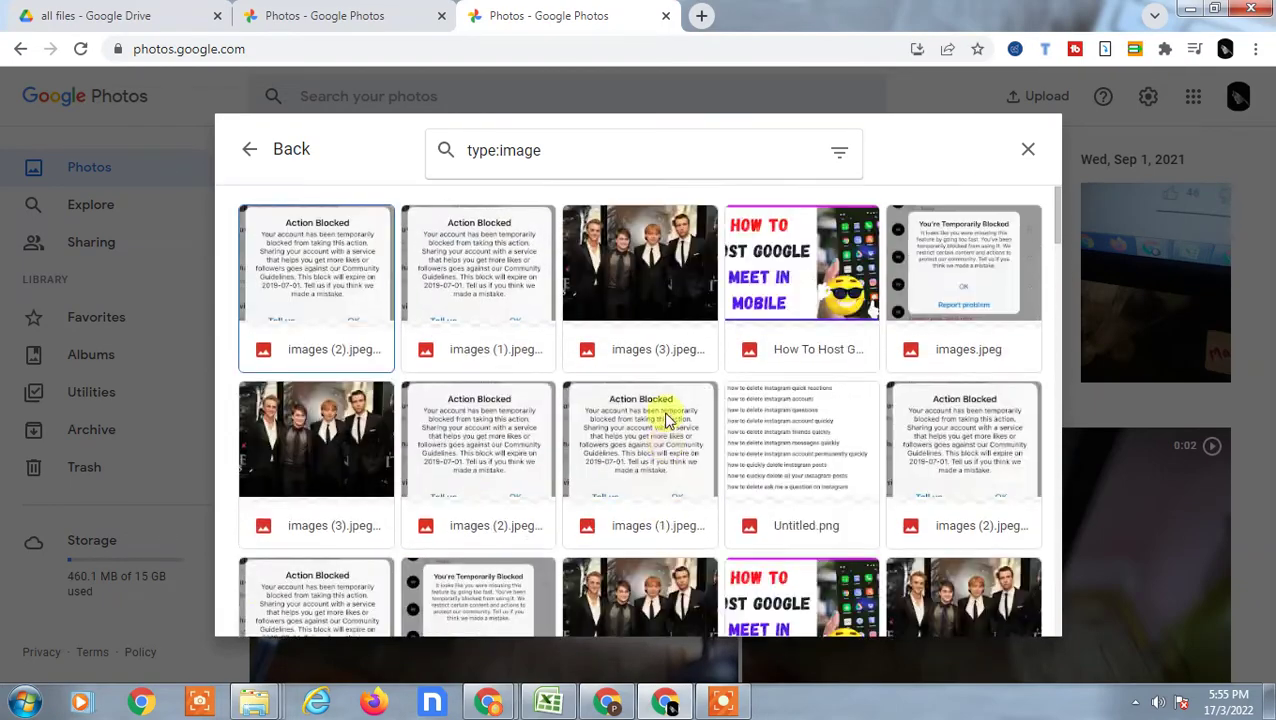
{"action": "left_click", "coordinate": [455, 273]}
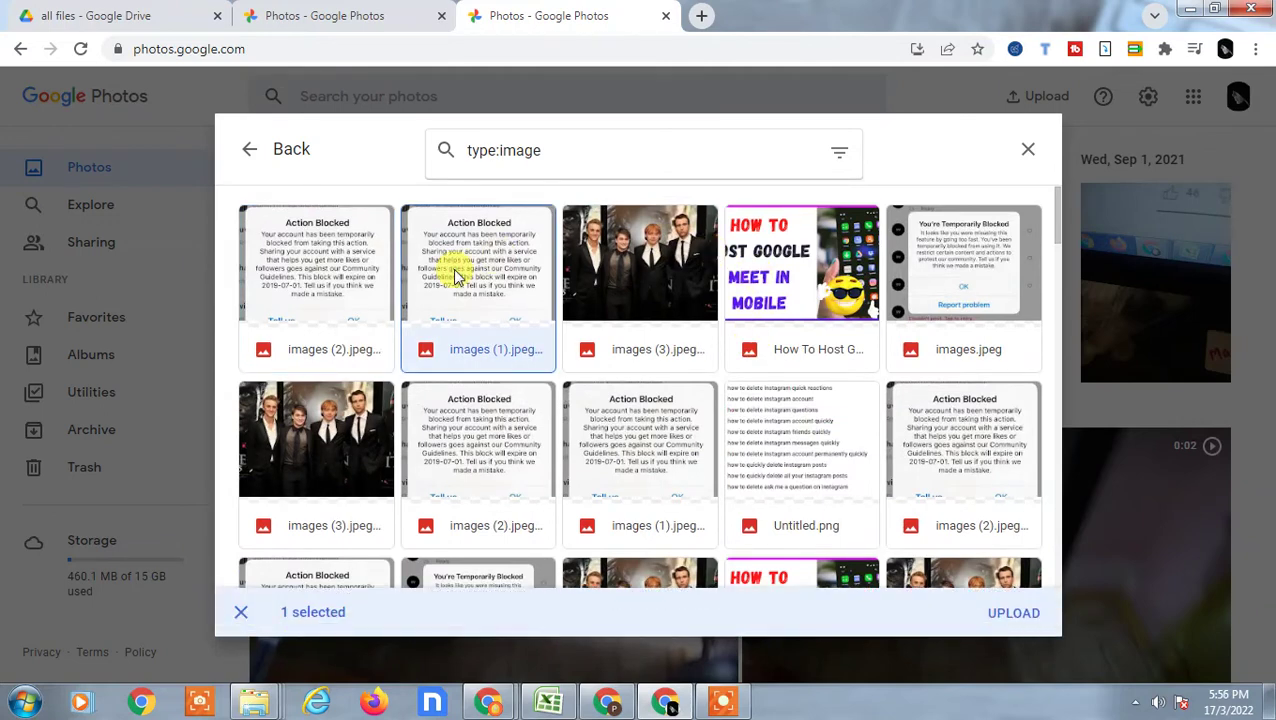
{"action": "key", "text": "ctrl+a"}
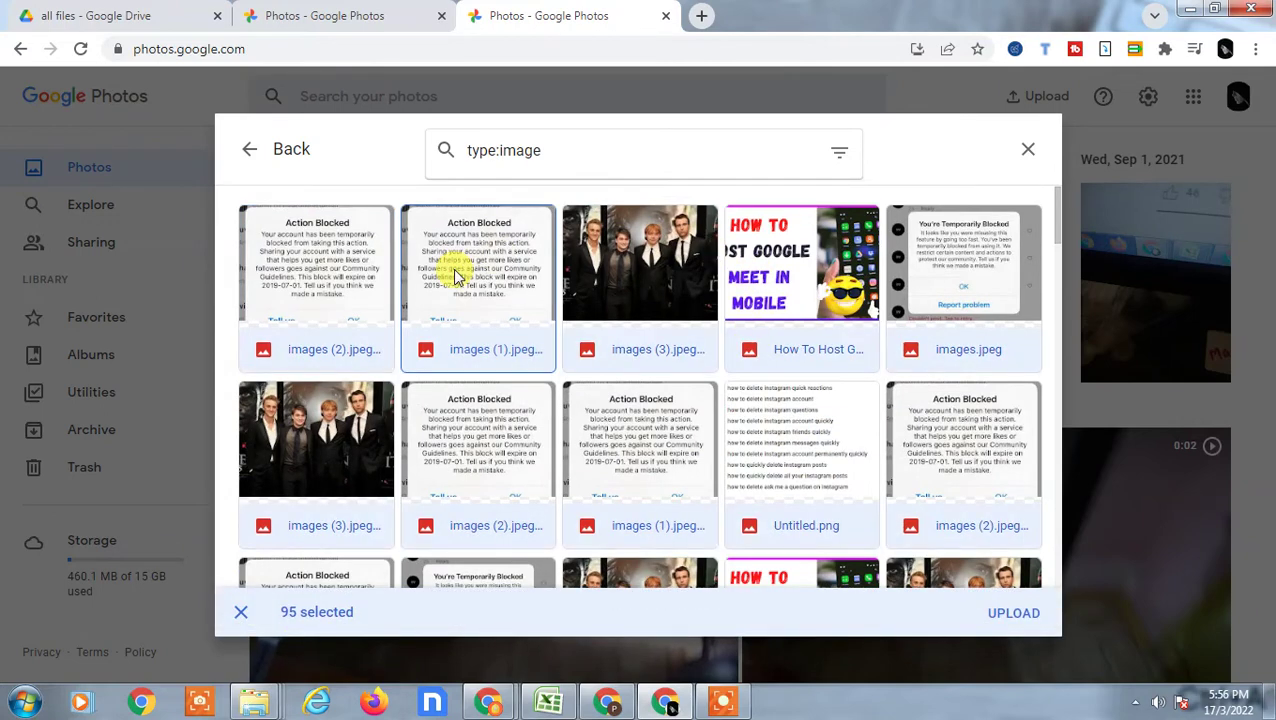
{"action": "left_click", "coordinate": [355, 275]}
{"action": "left_click", "coordinate": [610, 297]}
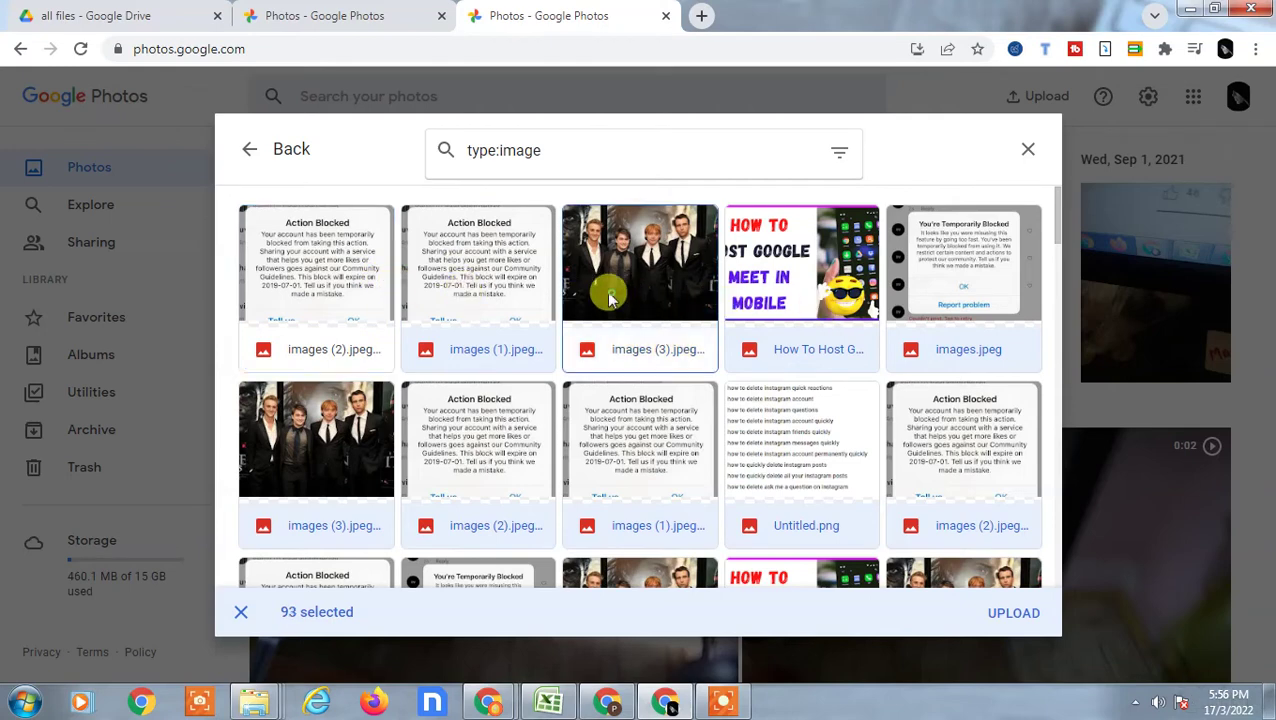
{"action": "left_click", "coordinate": [506, 285]}
{"action": "left_click", "coordinate": [348, 285]}
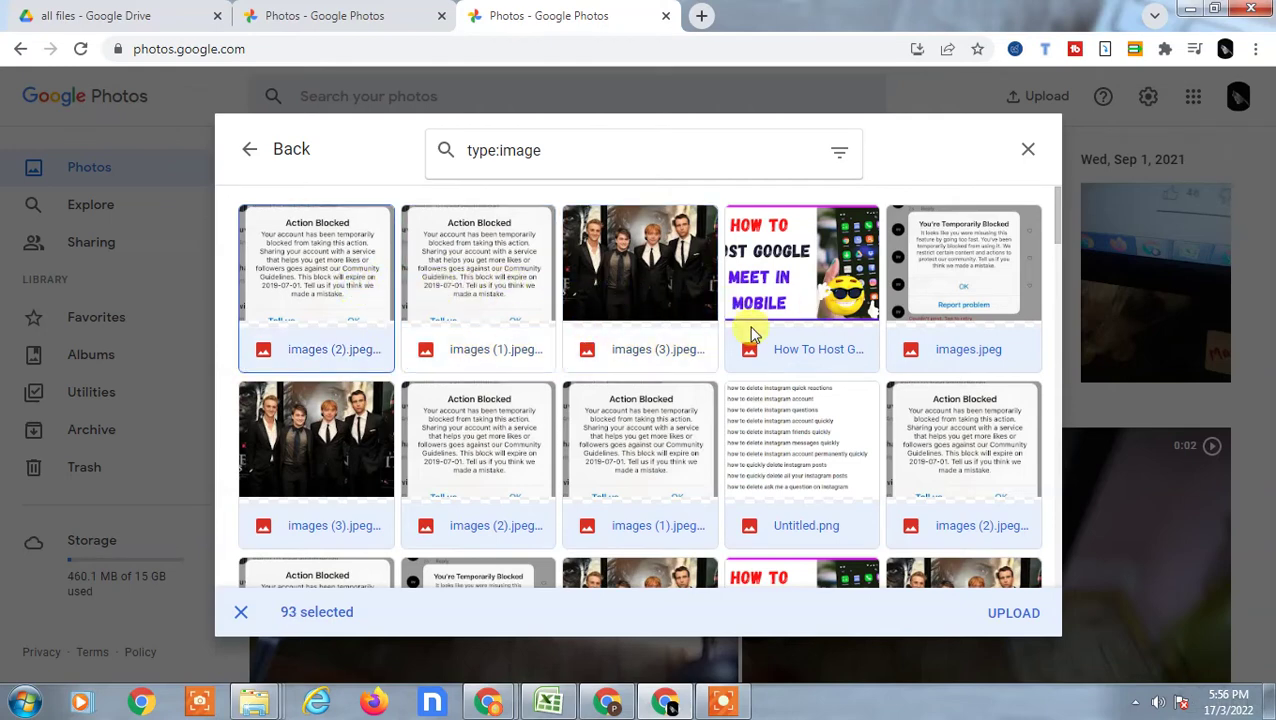
- Reselect all the image results, try deselecting and reselecting the first picture, and close the Drive picker without uploading
{"action": "key", "text": "ctrl+a"}
{"action": "scroll", "coordinate": [752, 333], "scroll_direction": "down", "scroll_amount": 10}
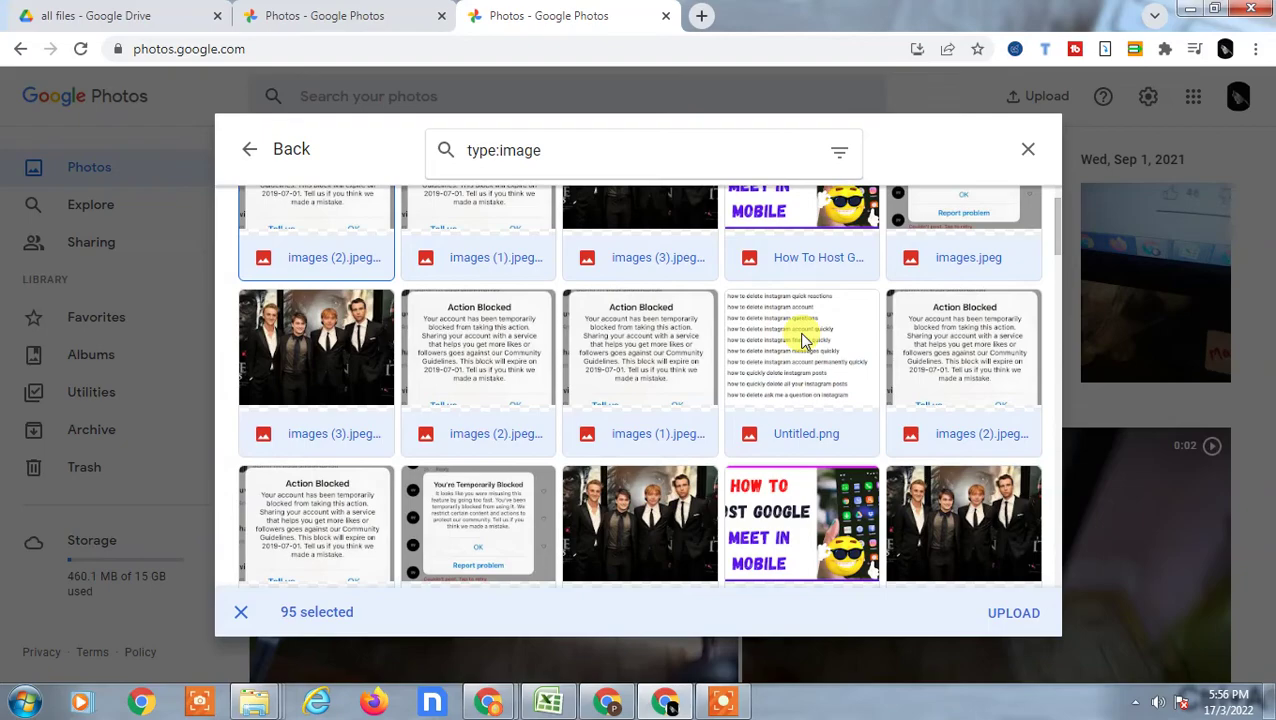
{"action": "scroll", "coordinate": [700, 400], "scroll_direction": "up", "scroll_amount": 10}
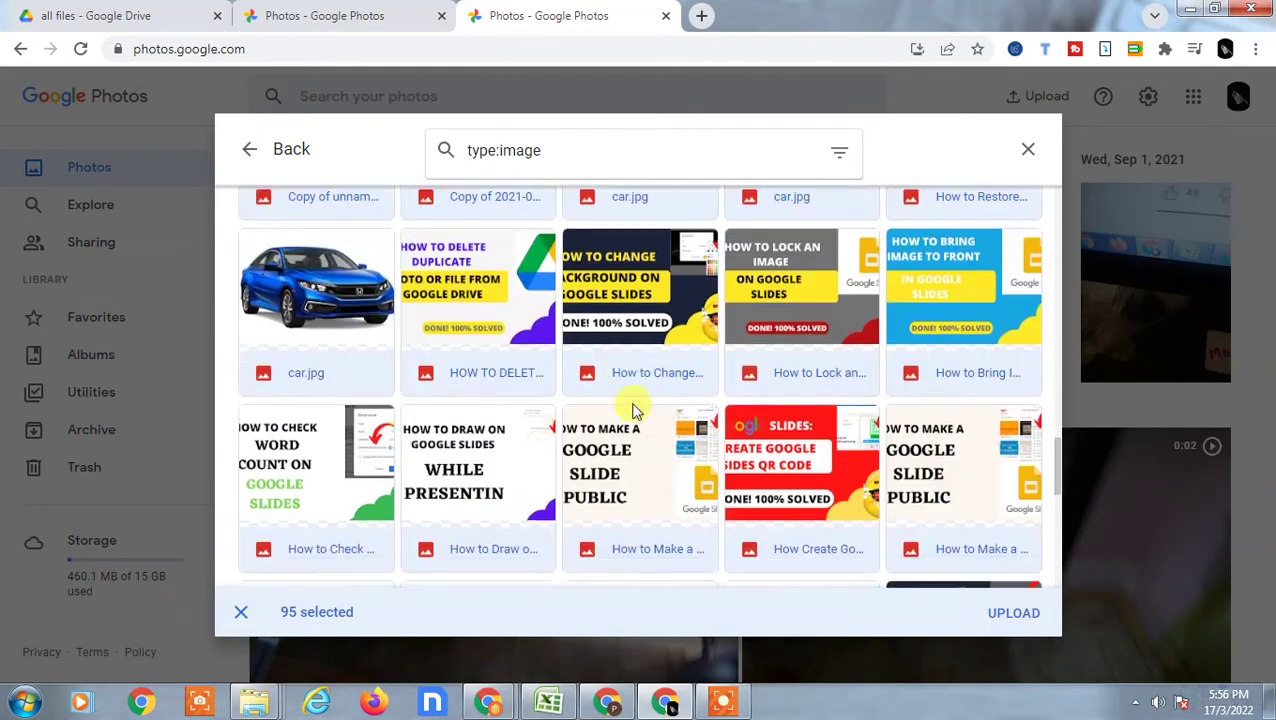
{"action": "scroll", "coordinate": [600, 330], "scroll_direction": "up", "scroll_amount": 3}
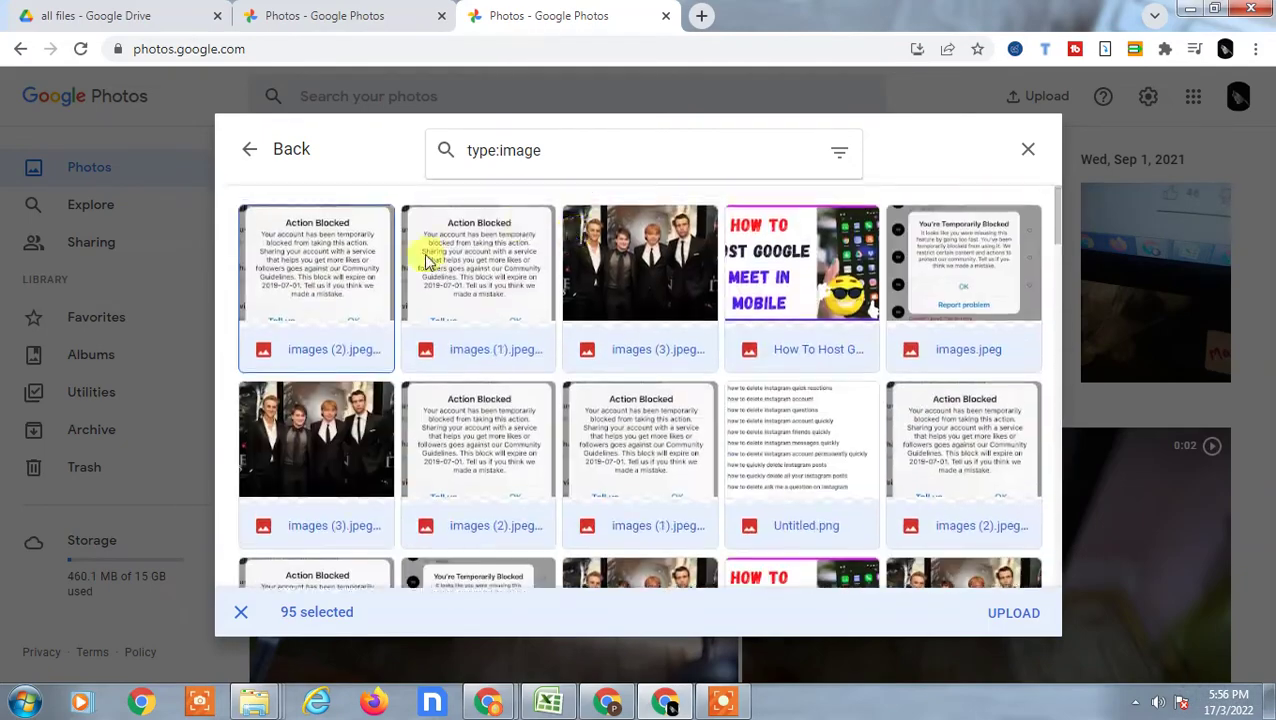
{"action": "left_click", "coordinate": [370, 258]}
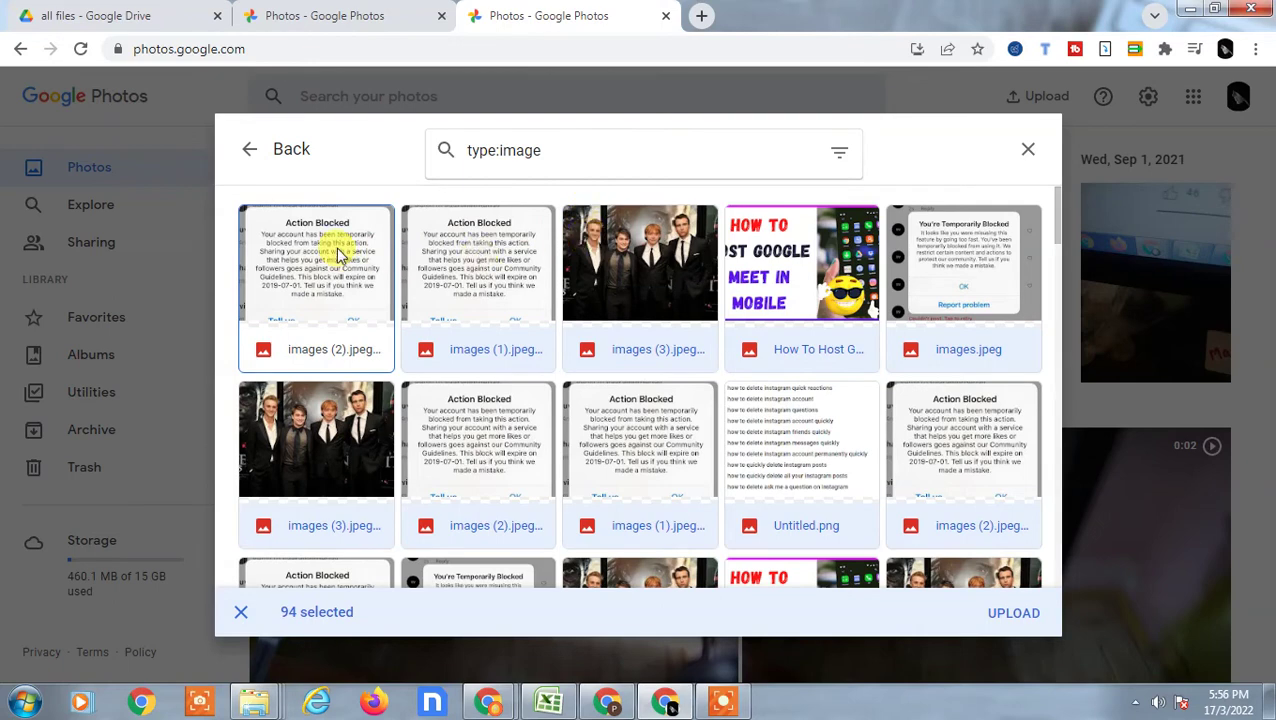
{"action": "left_click", "coordinate": [365, 262]}
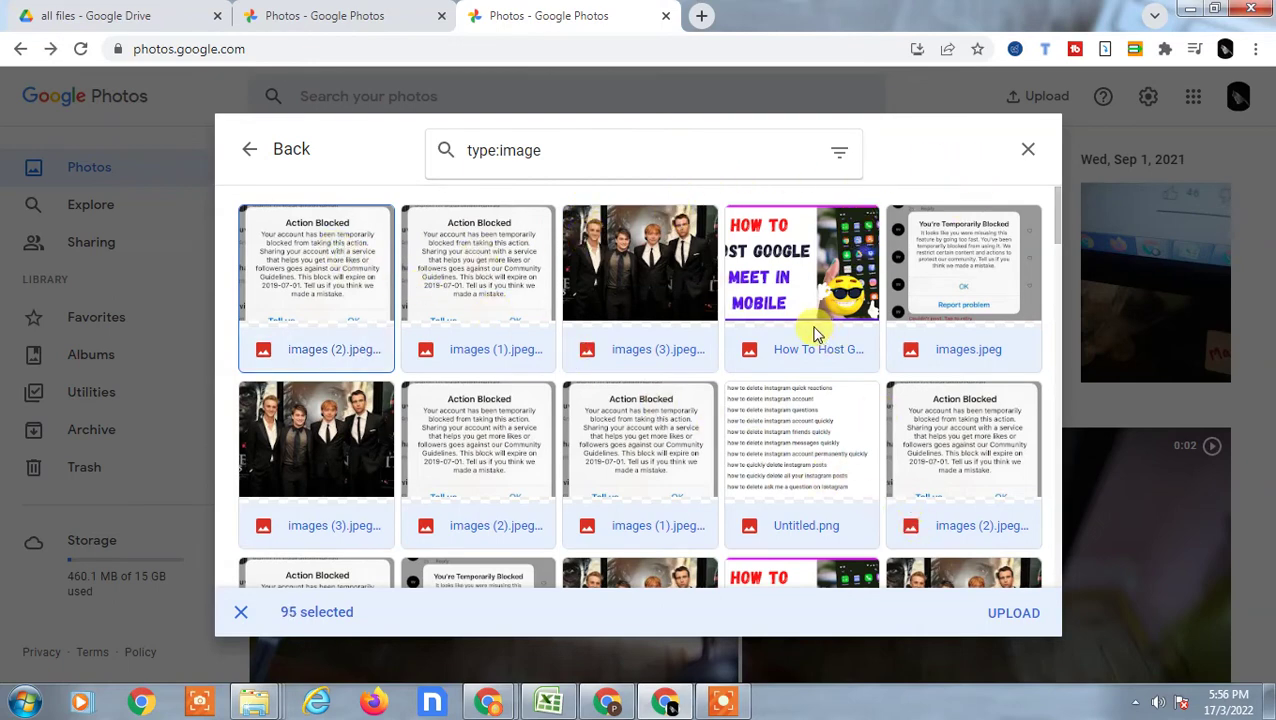
{"action": "key", "text": "Escape"}
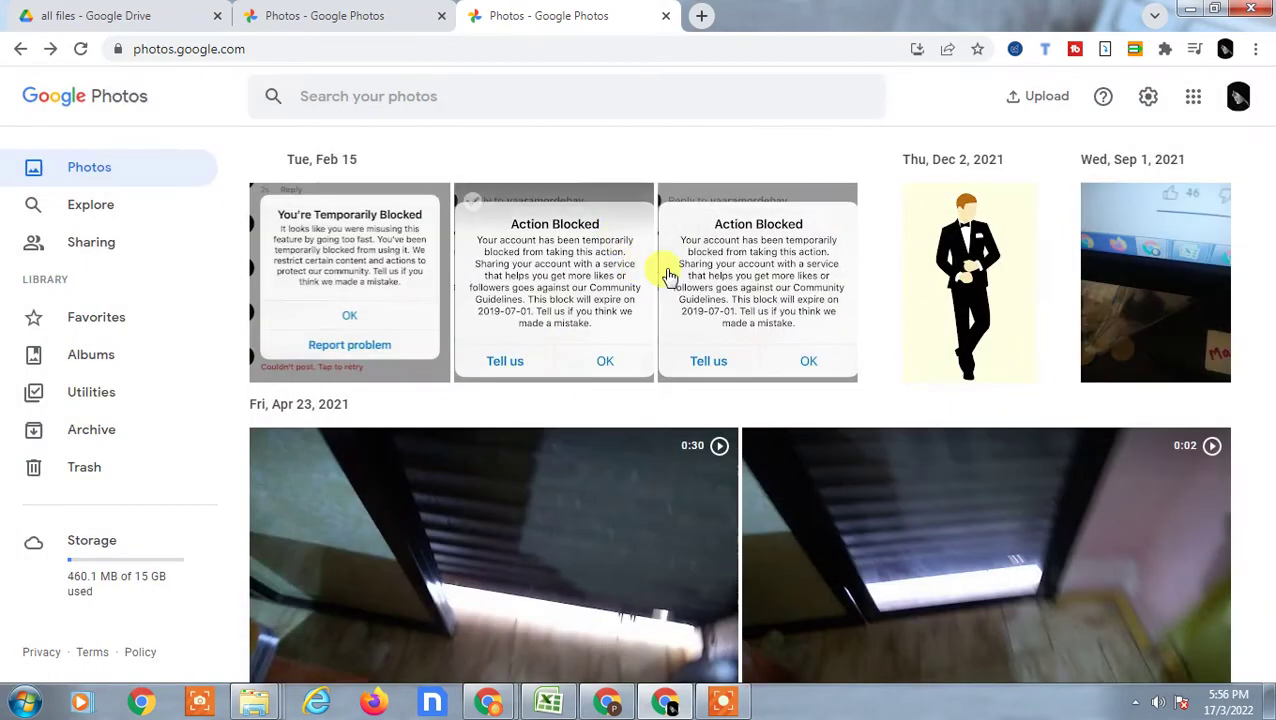
- Start a new upload from Google Drive and browse the folders in My Drive
{"action": "left_click", "coordinate": [1047, 97]}
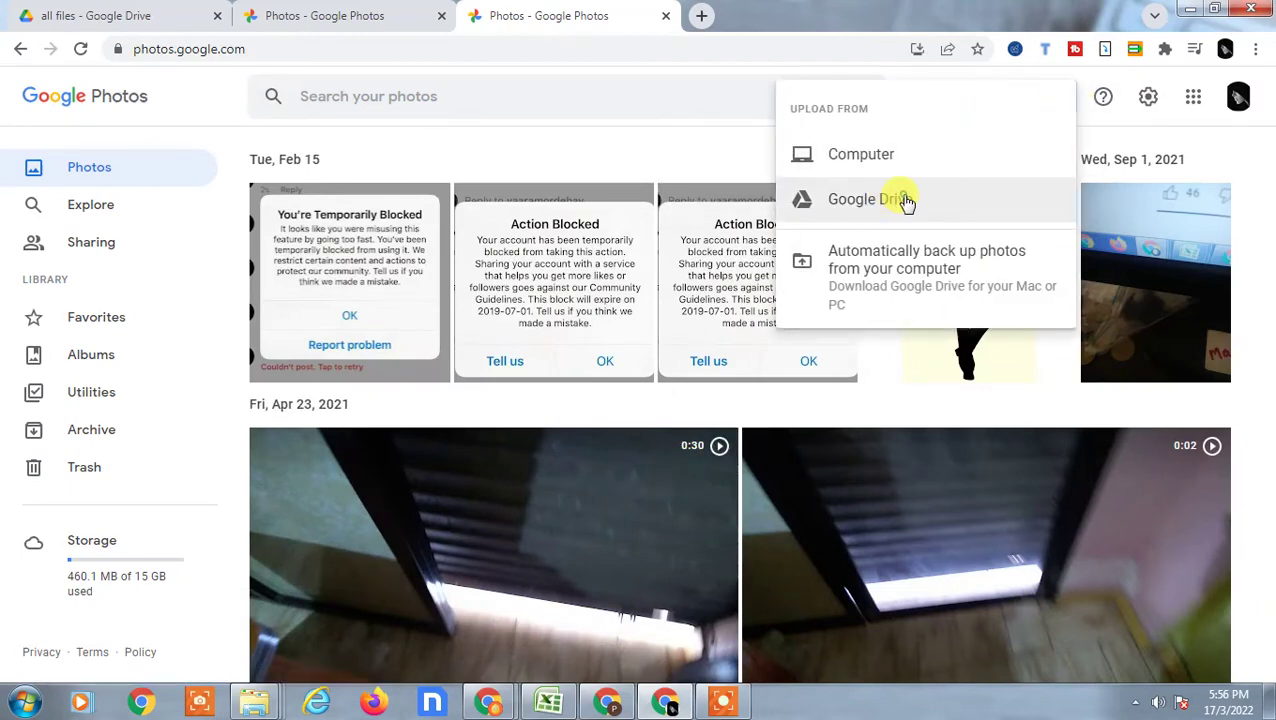
{"action": "left_click", "coordinate": [866, 199]}
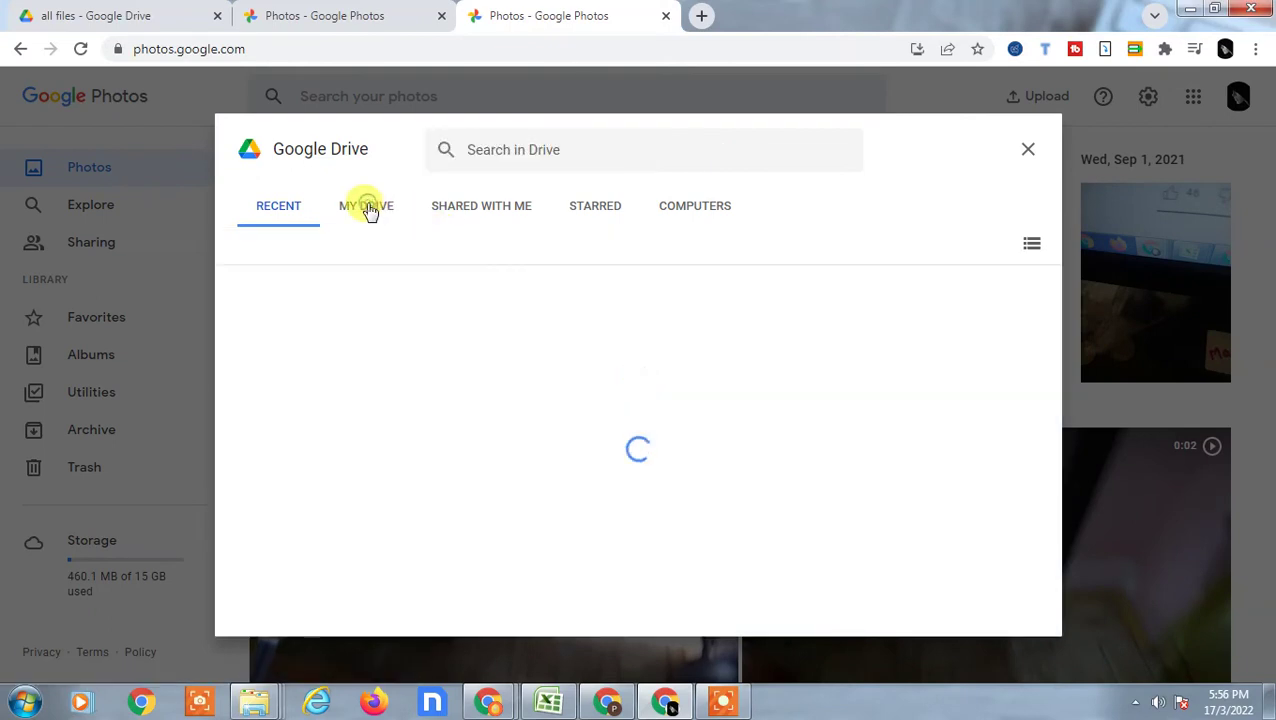
{"action": "left_click", "coordinate": [372, 210]}
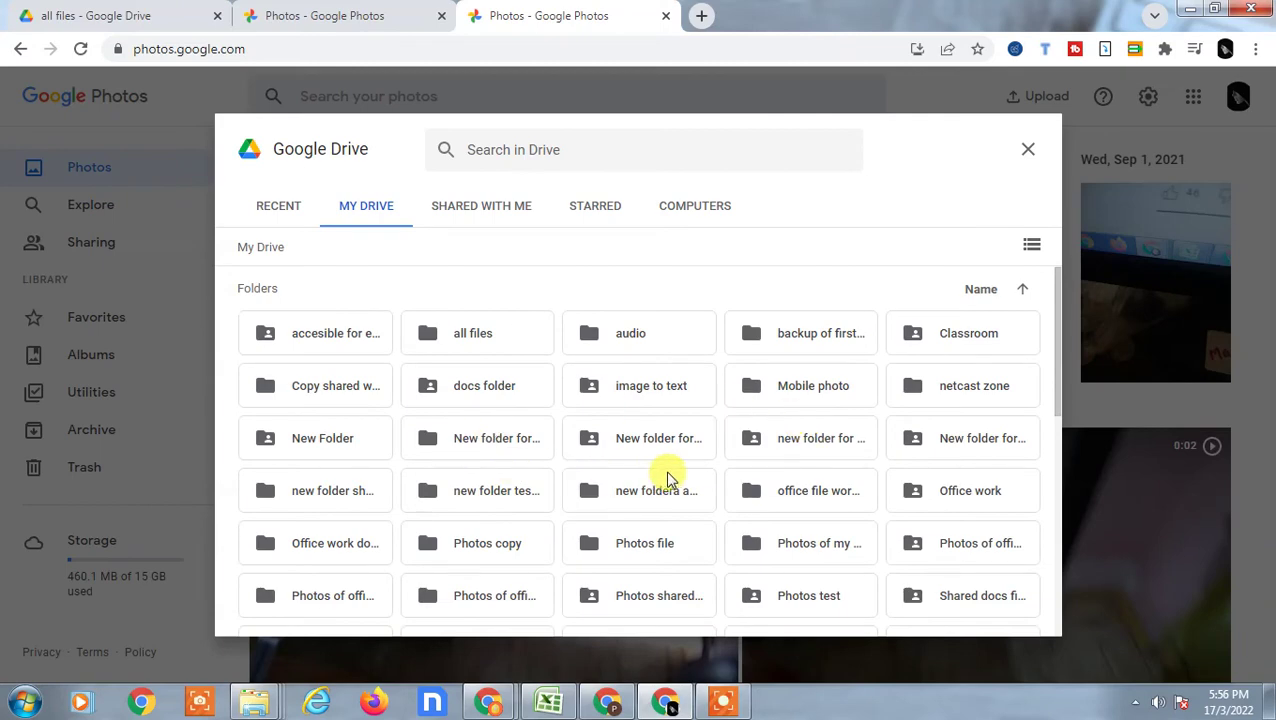
{"action": "scroll", "coordinate": [668, 478], "scroll_direction": "down", "scroll_amount": 2}
{"action": "scroll", "coordinate": [532, 442], "scroll_direction": "up", "scroll_amount": 1}
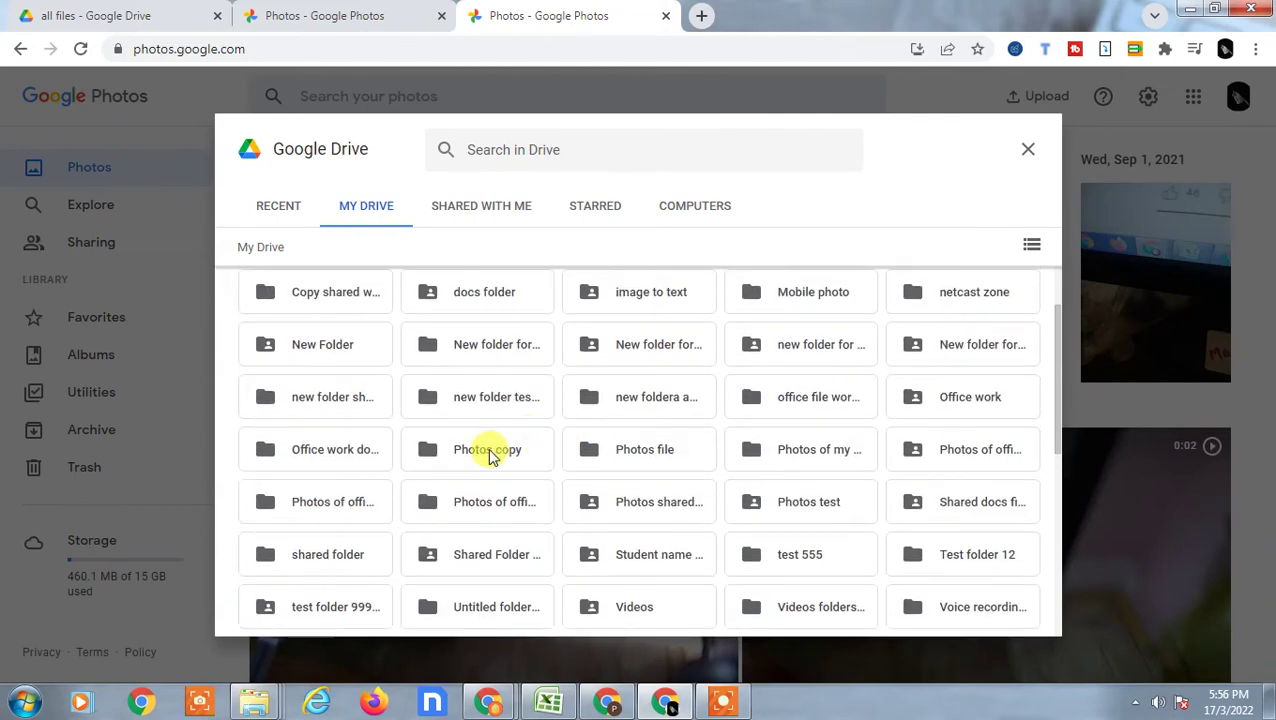
- Filter the Drive files by the Images file type and look over the matching pictures
{"action": "left_click", "coordinate": [581, 140]}
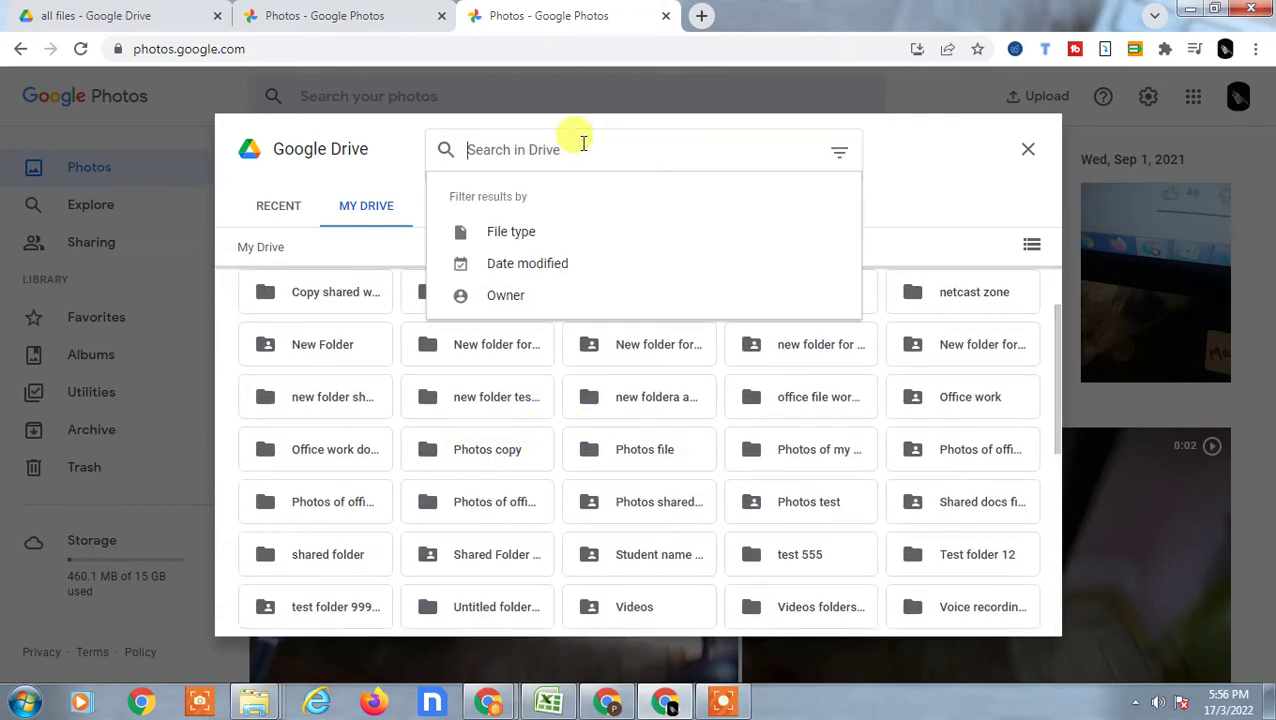
{"action": "left_click", "coordinate": [515, 234]}
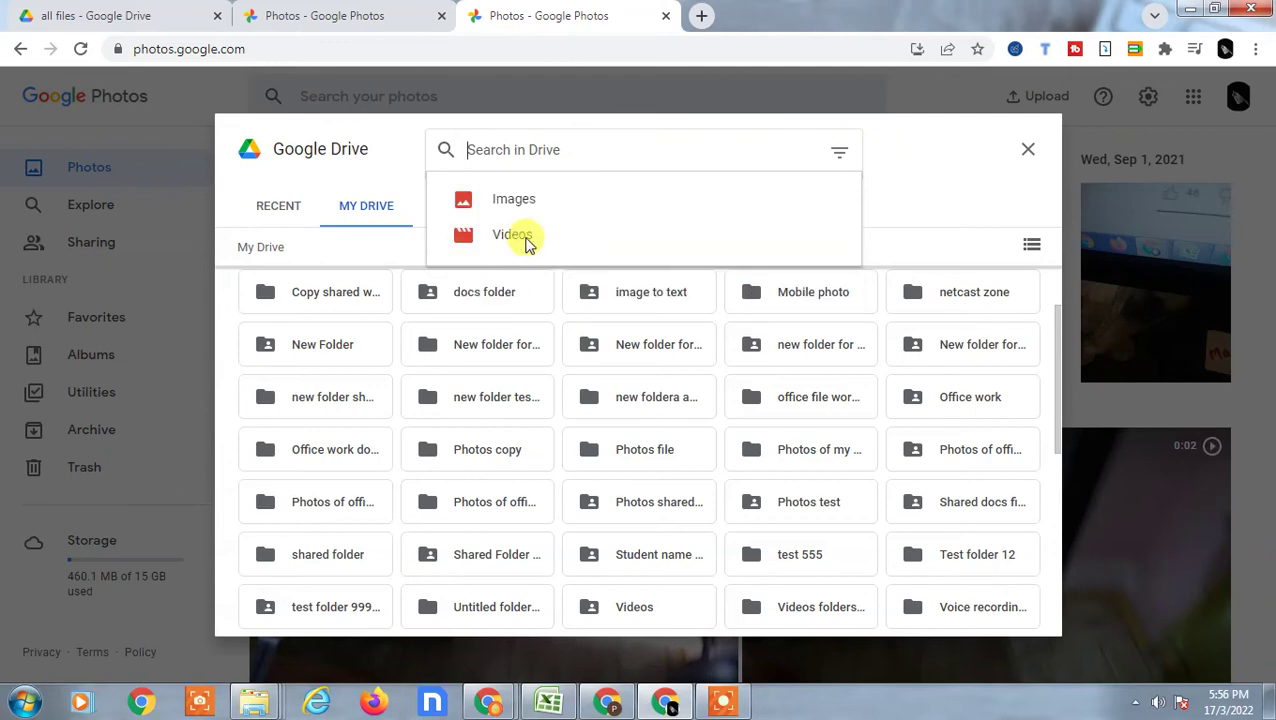
{"action": "left_click", "coordinate": [513, 205]}
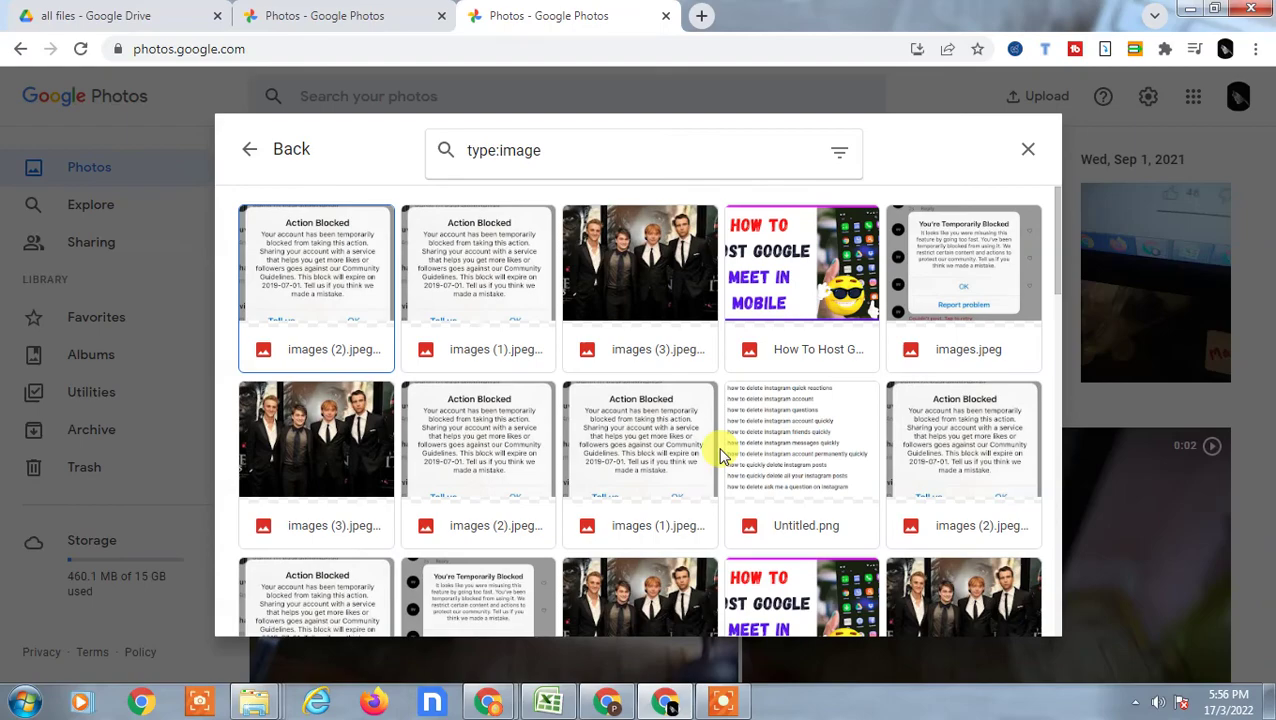
{"action": "left_click_drag", "start_coordinate": [1059, 233], "coordinate": [1062, 280]}
{"action": "left_click_drag", "start_coordinate": [1059, 205], "coordinate": [1054, 188]}
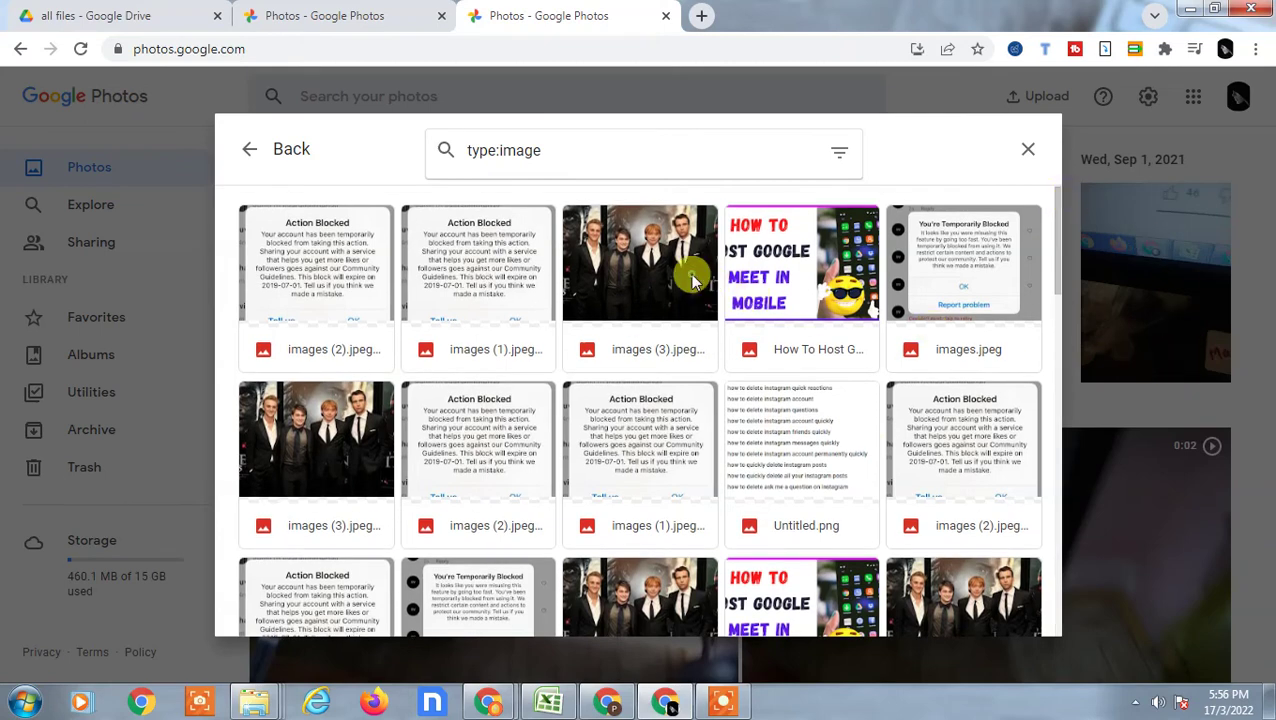
- Select images (1) and images (3) in the first row plus all five pictures in the second row, and upload them
{"action": "left_click", "coordinate": [695, 280]}
{"action": "left_click", "coordinate": [495, 306]}
{"action": "left_click", "coordinate": [379, 452]}
{"action": "left_click", "coordinate": [486, 460]}
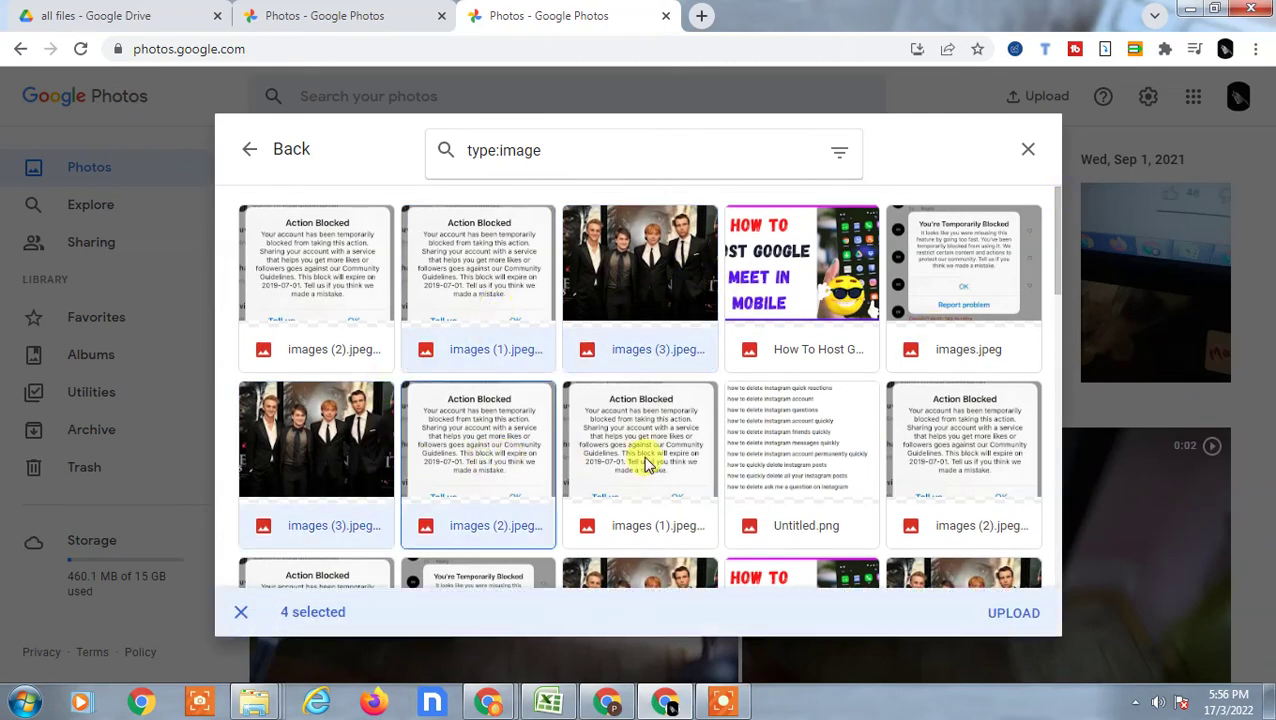
{"action": "left_click", "coordinate": [645, 463]}
{"action": "left_click", "coordinate": [797, 455]}
{"action": "left_click", "coordinate": [977, 455]}
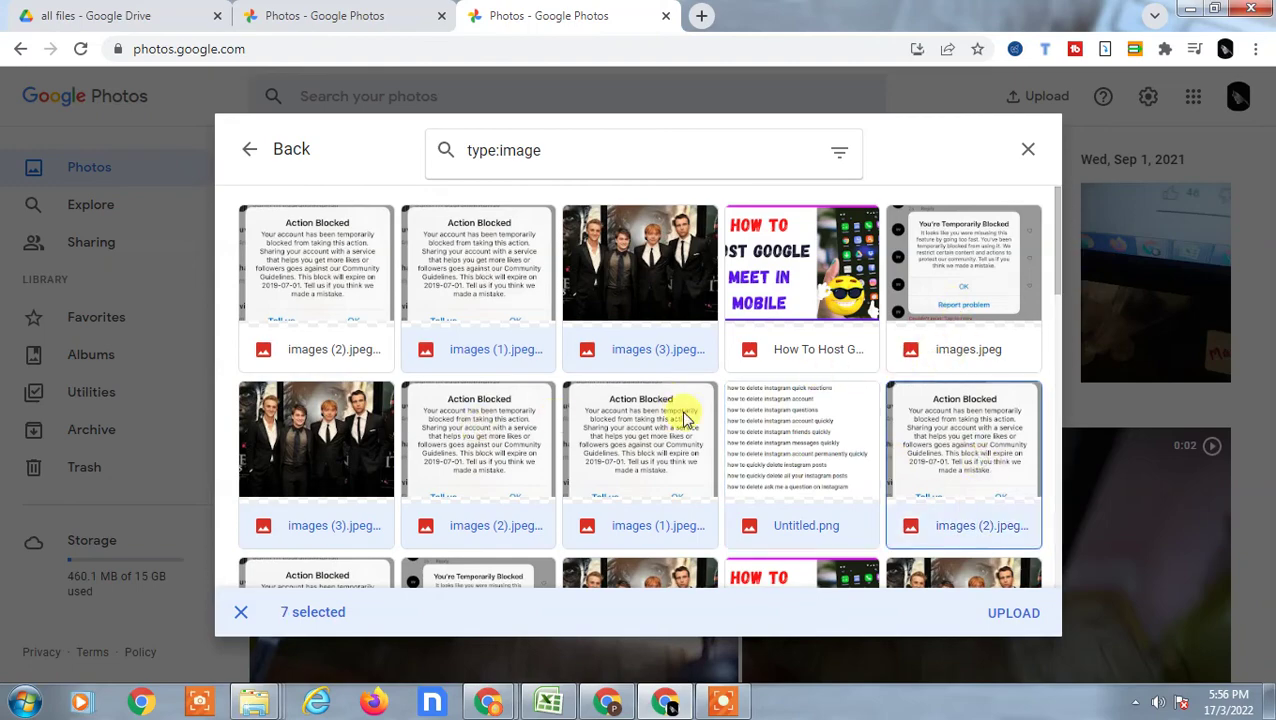
{"action": "left_click", "coordinate": [1012, 614]}
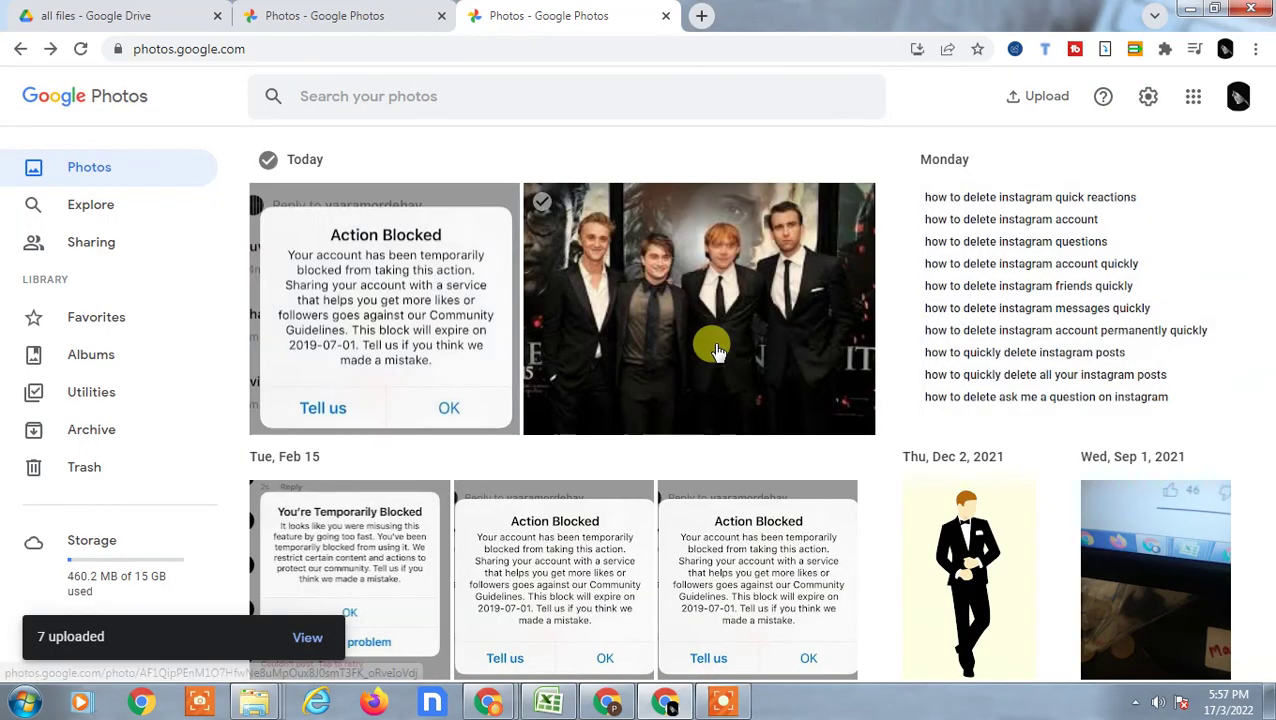
- Check the photo library for the uploaded pictures and return to the desktop
{"action": "scroll", "coordinate": [650, 360], "scroll_direction": "down", "scroll_amount": 5}
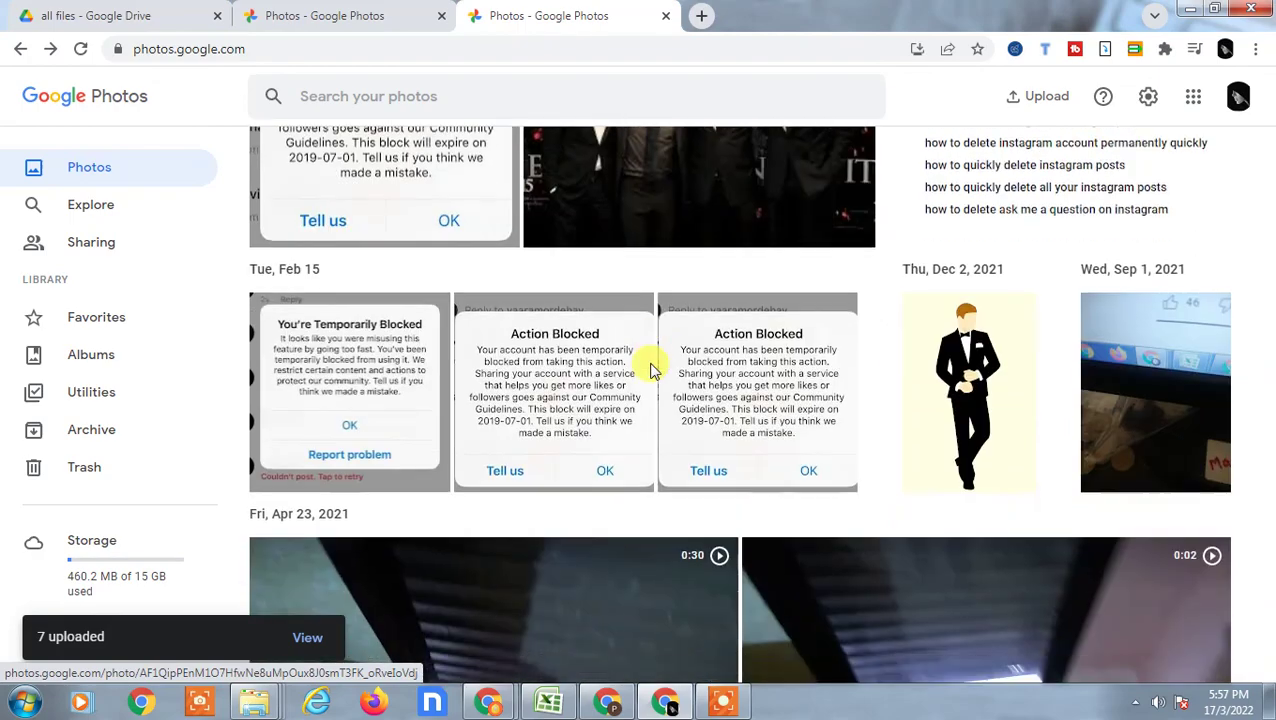
{"action": "scroll", "coordinate": [712, 379], "scroll_direction": "up", "scroll_amount": 5}
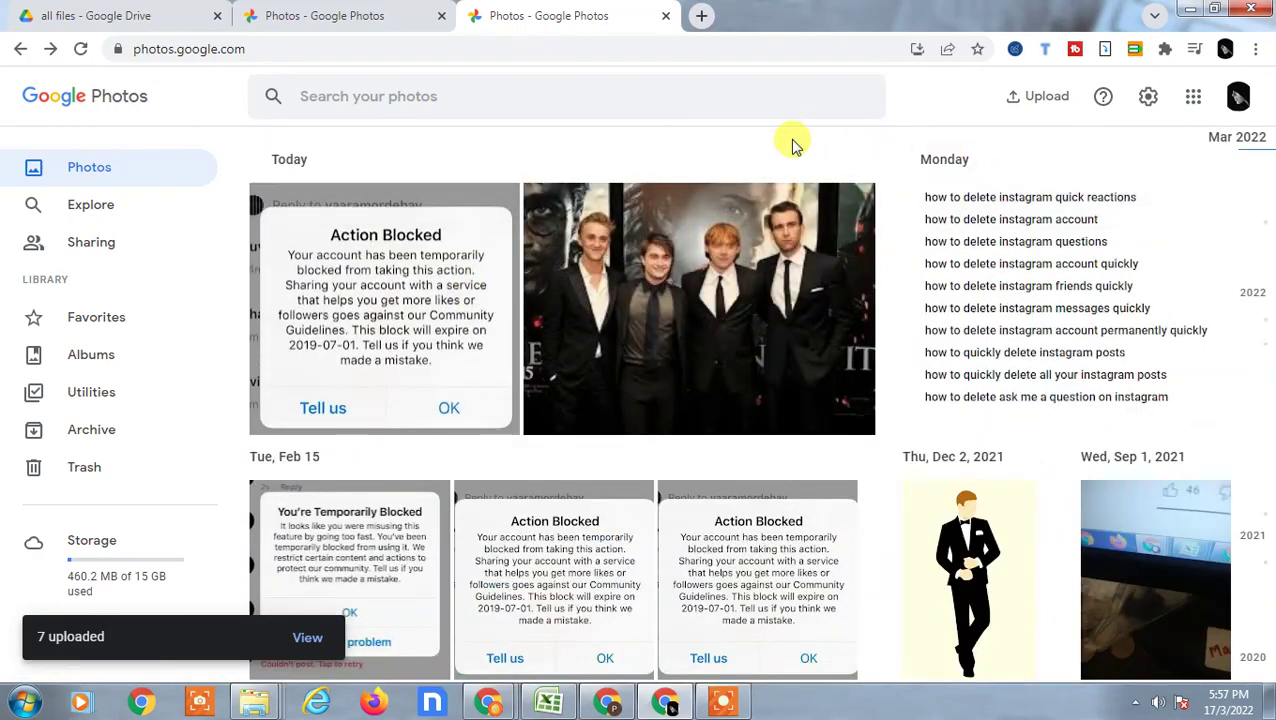
{"action": "key", "text": "super+d"}
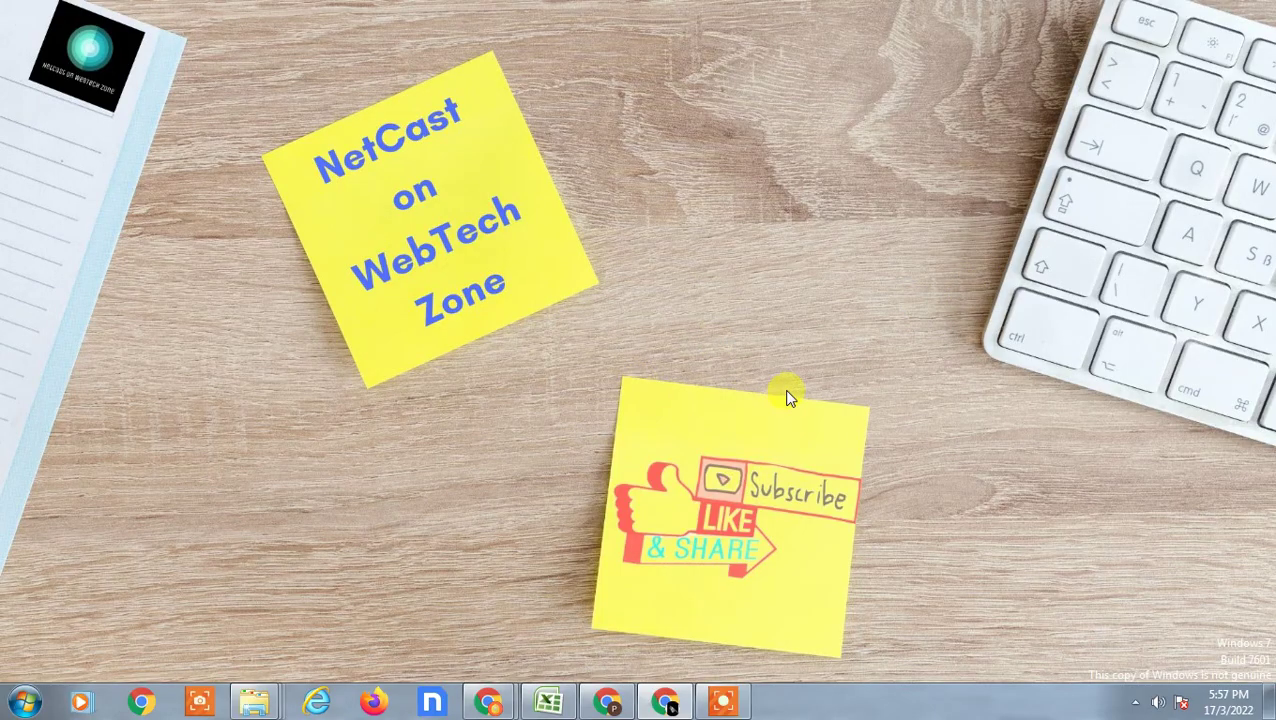